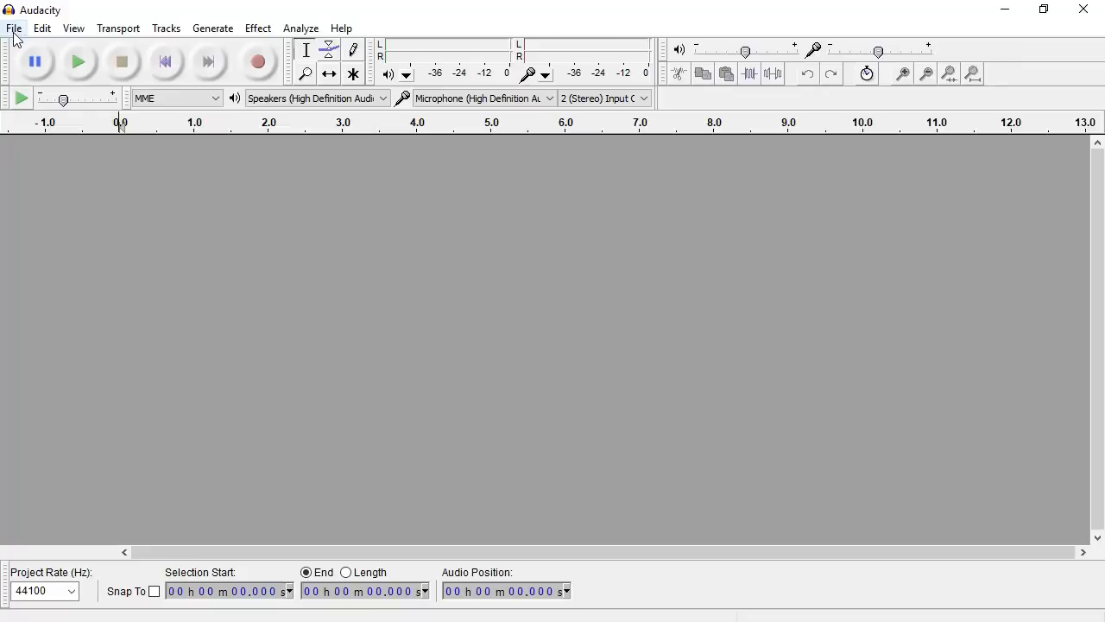
Open the testingTesting audio file and listen to the recording.
left_click(16, 31)
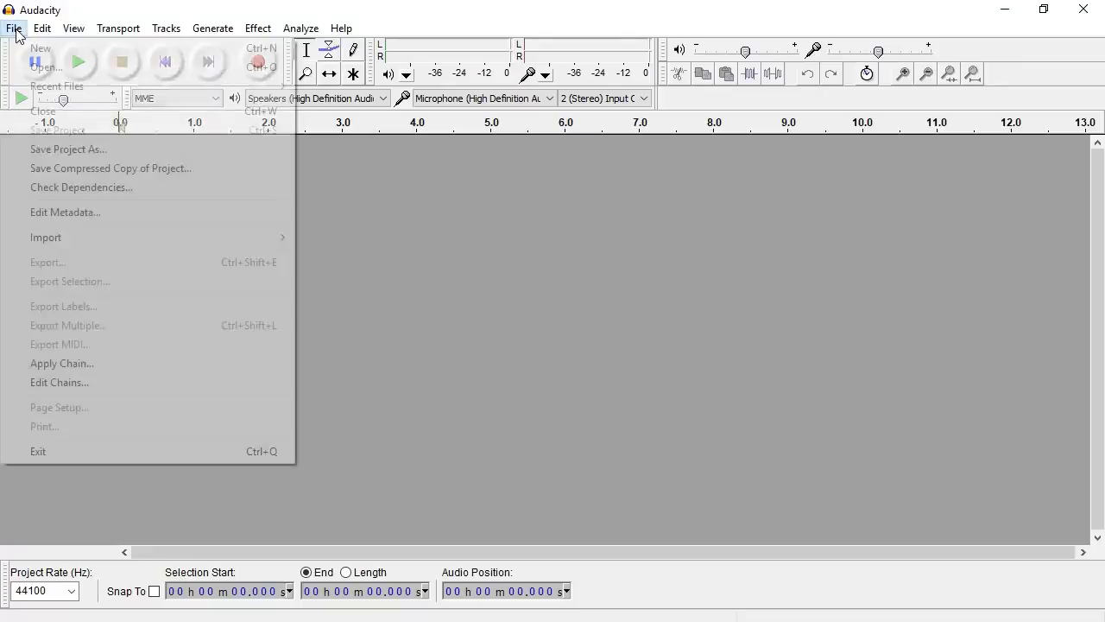
left_click(43, 68)
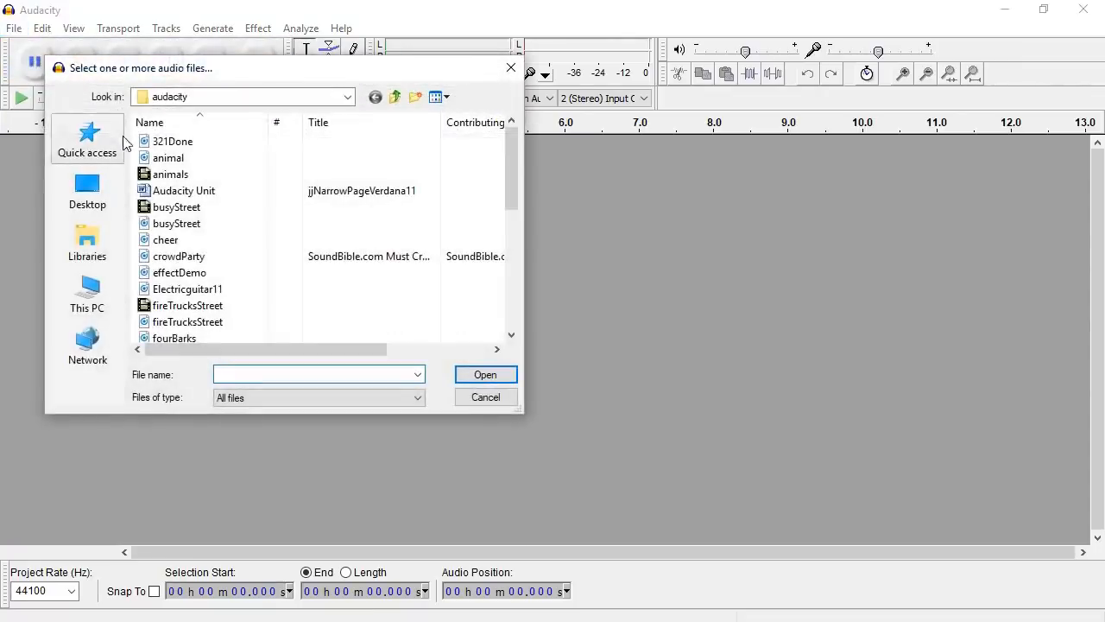
scroll(154, 263, "down", 6)
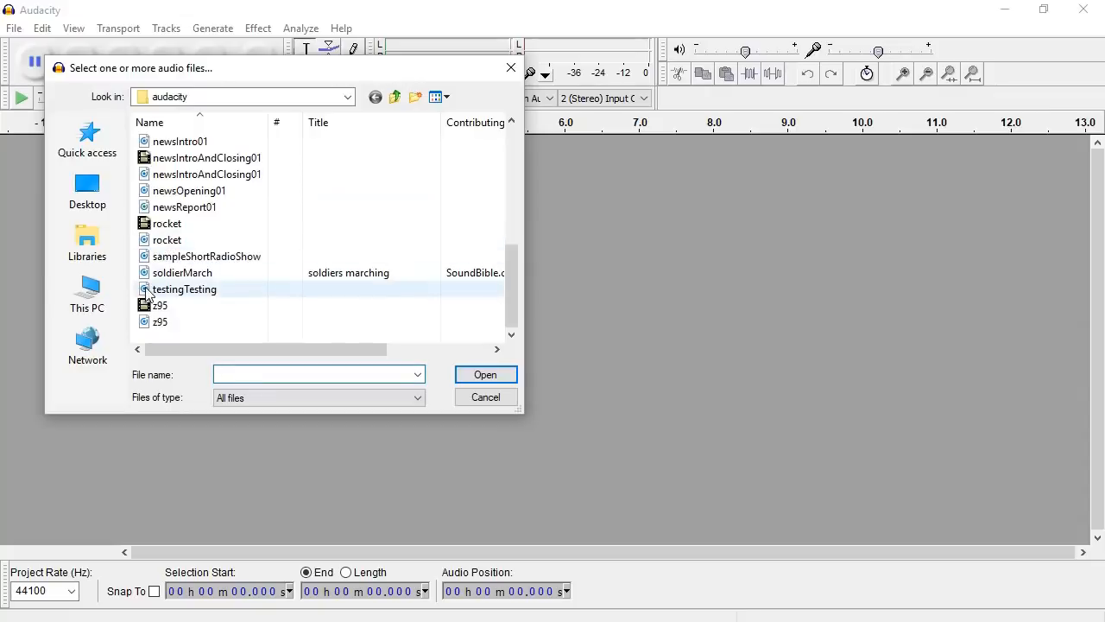
double_click(146, 291)
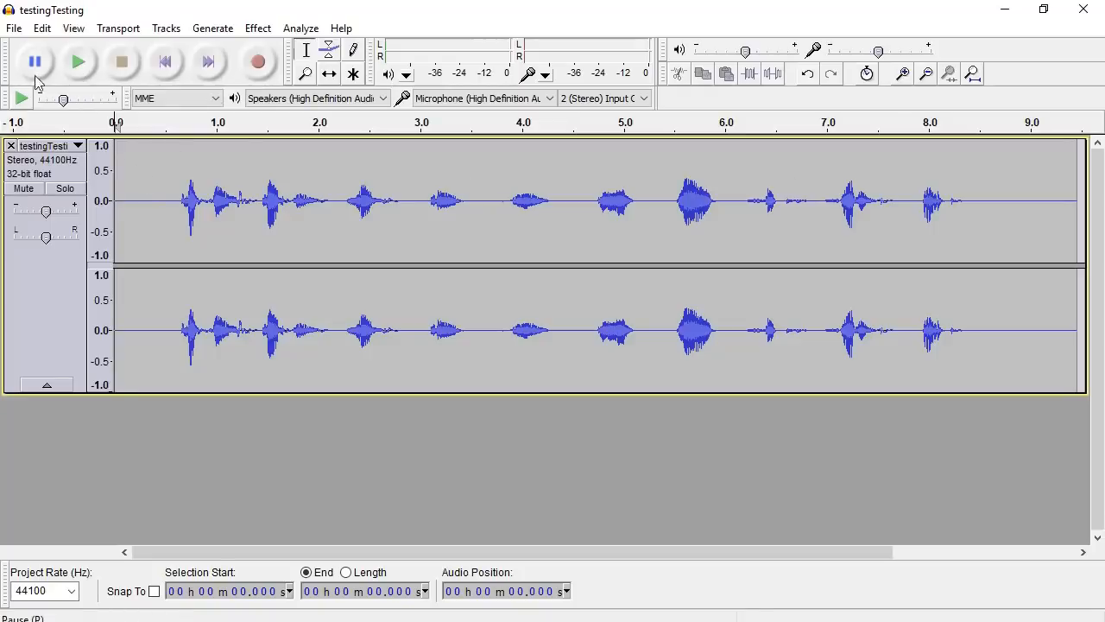
left_click(80, 63)
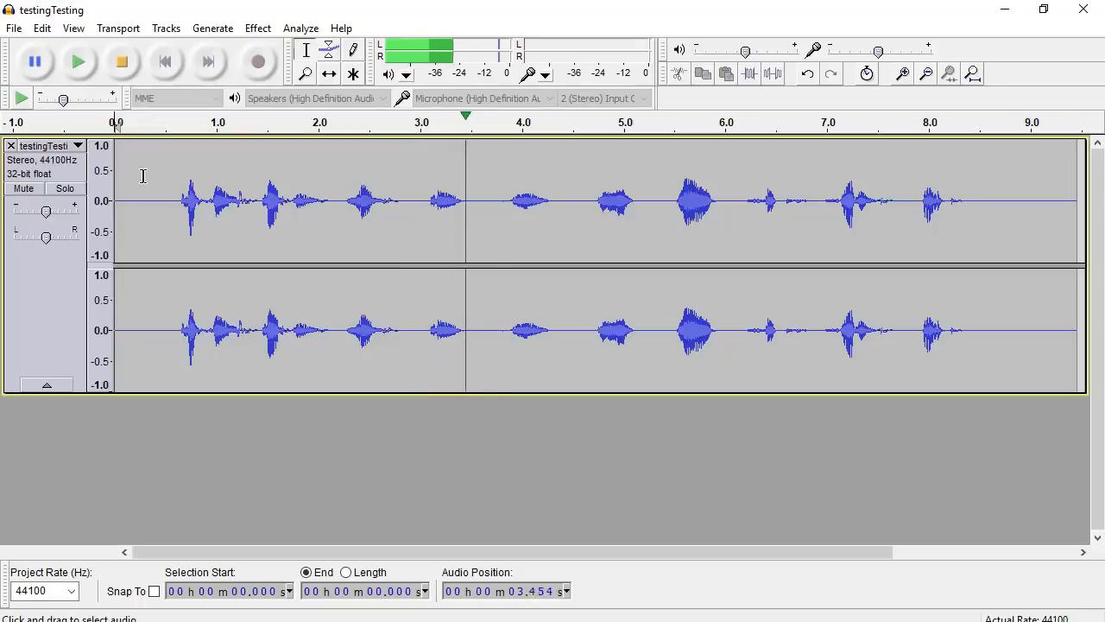
left_click(122, 61)
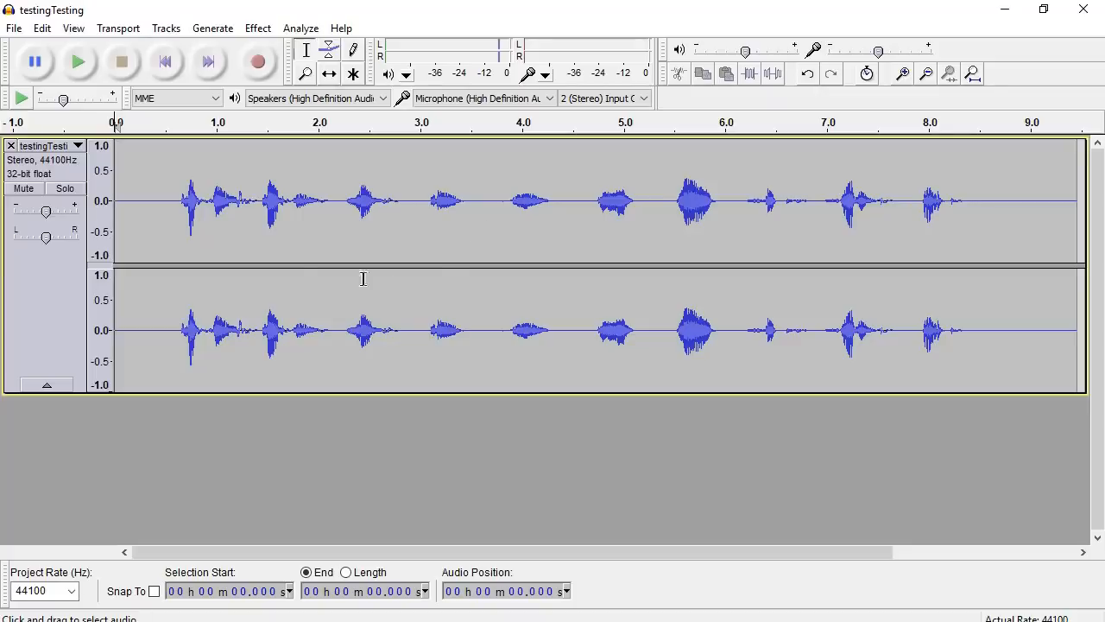
Clear the waveform selection and shrink the height of the testingTesting track.
left_click_drag(173, 197, 872, 207)
left_click(282, 211)
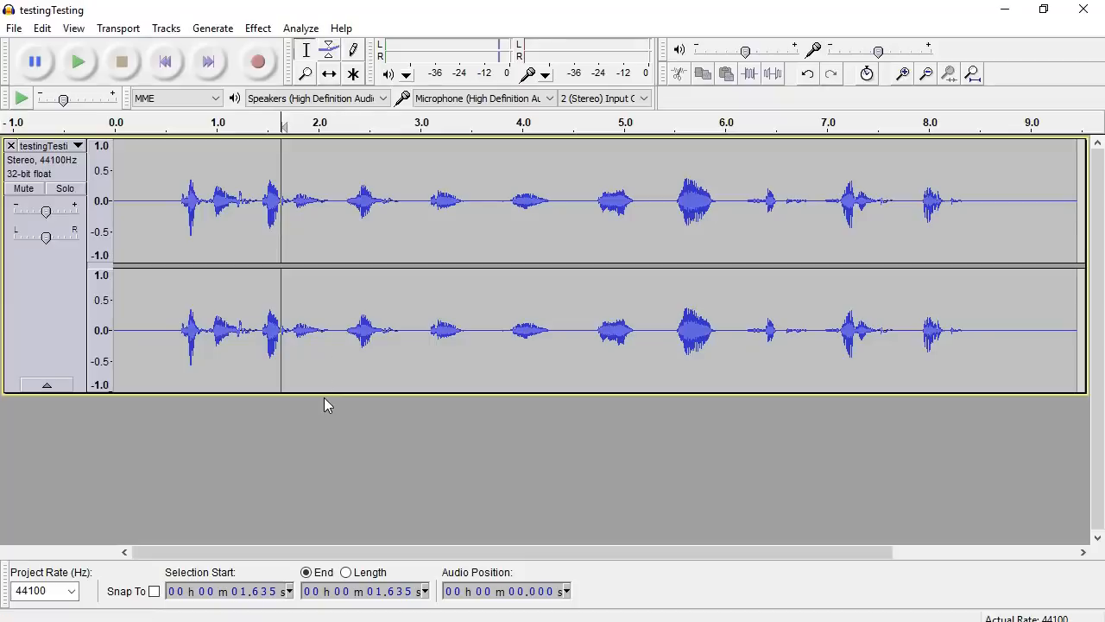
left_click_drag(322, 394, 333, 311)
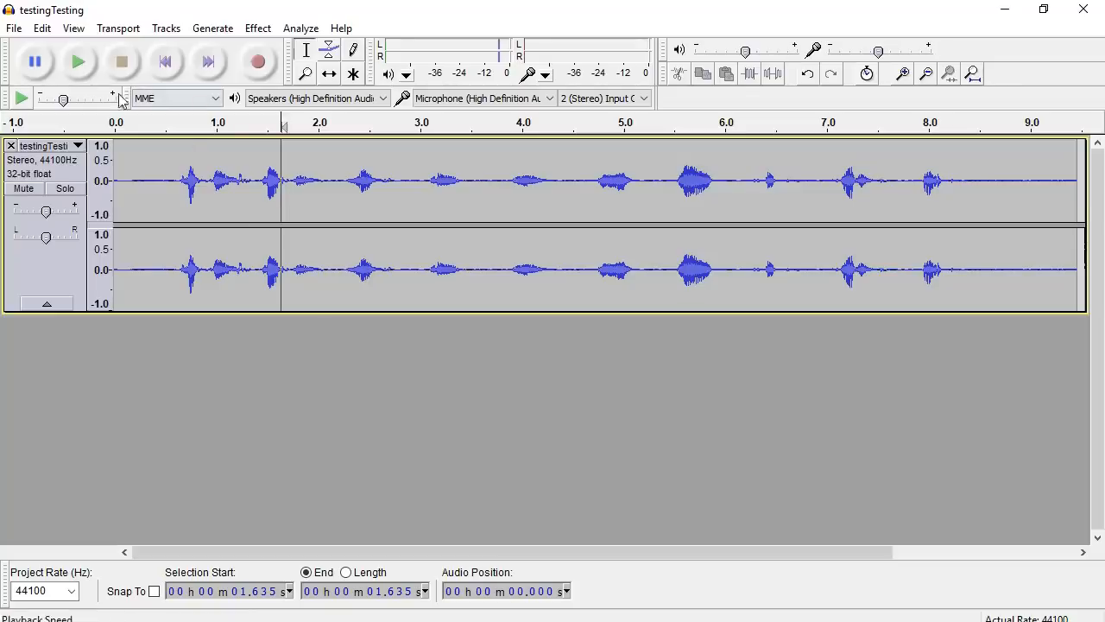
Play the testingTesting track from about 1.6 s and stop playback after a short stretch.
left_click(249, 129)
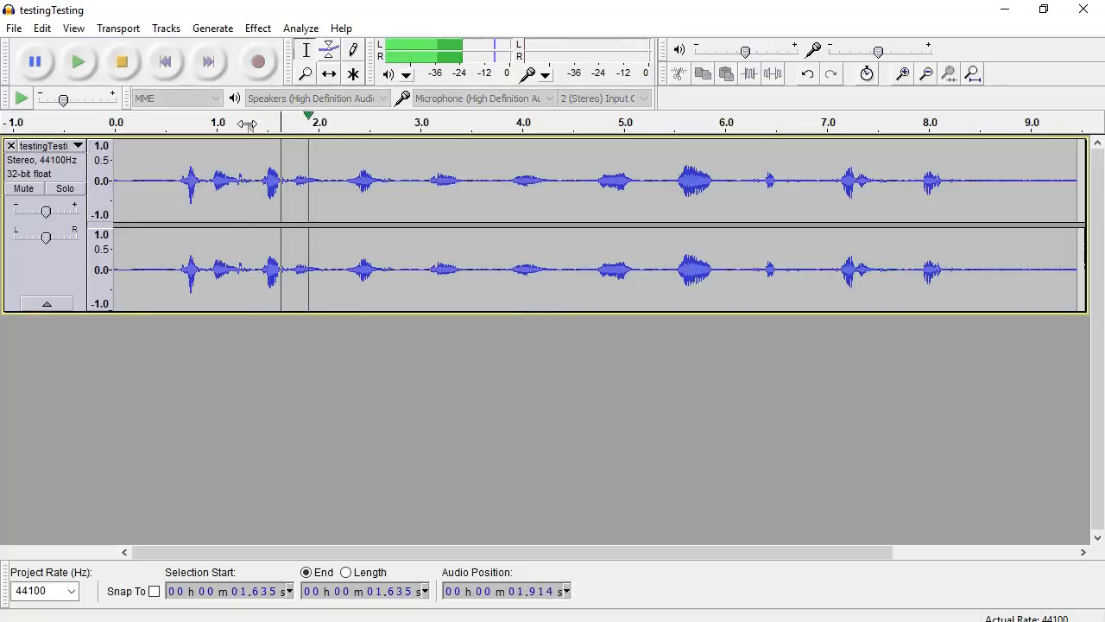
left_click(91, 64)
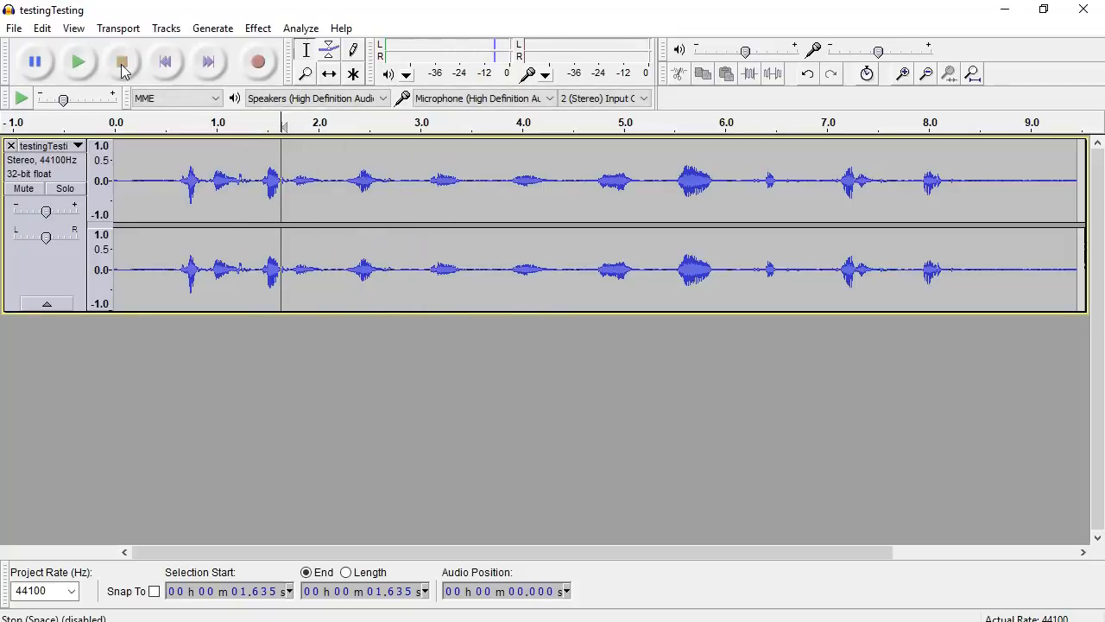
left_click(90, 64)
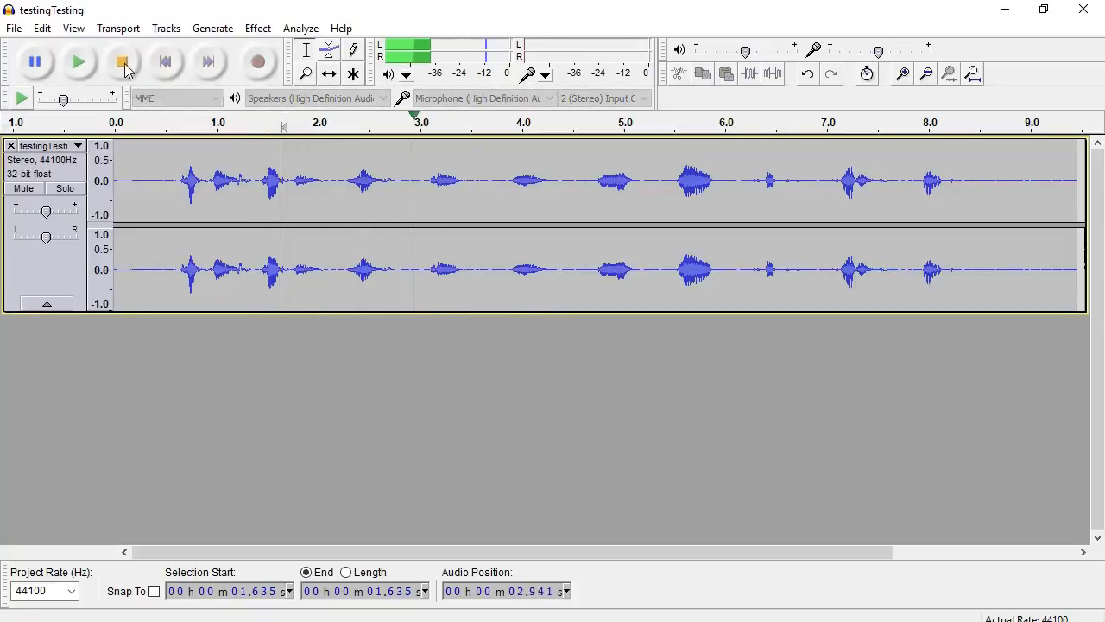
left_click(123, 65)
Try selecting single words in the testingTesting track, at about 2.2 to 2.8 s and 3.8 to 4.4 s.
left_click(348, 180)
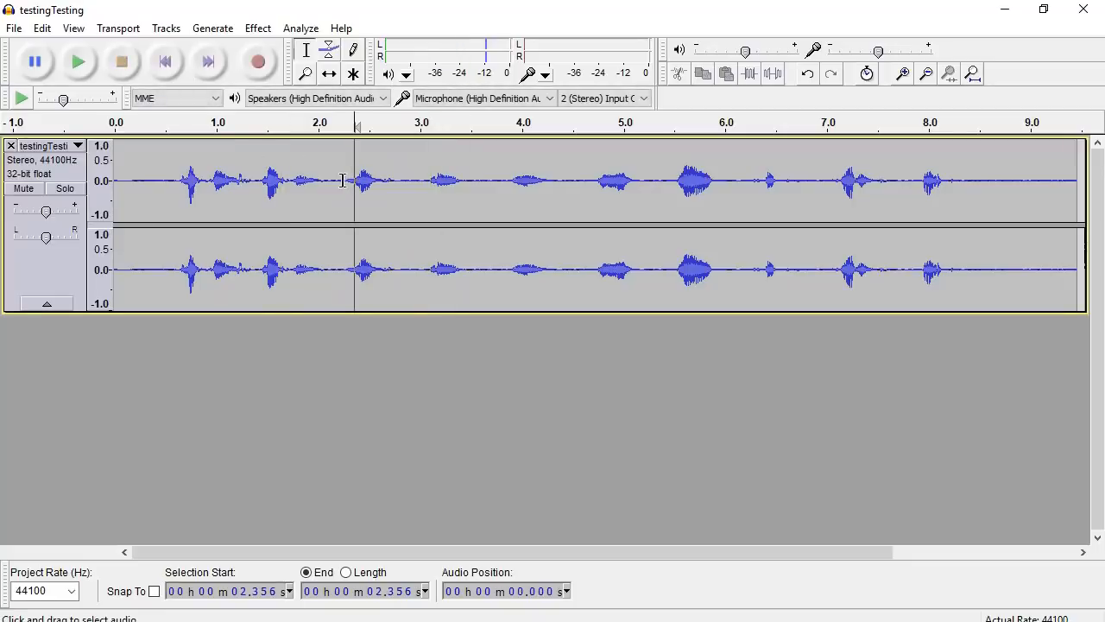
left_click_drag(342, 179, 401, 180)
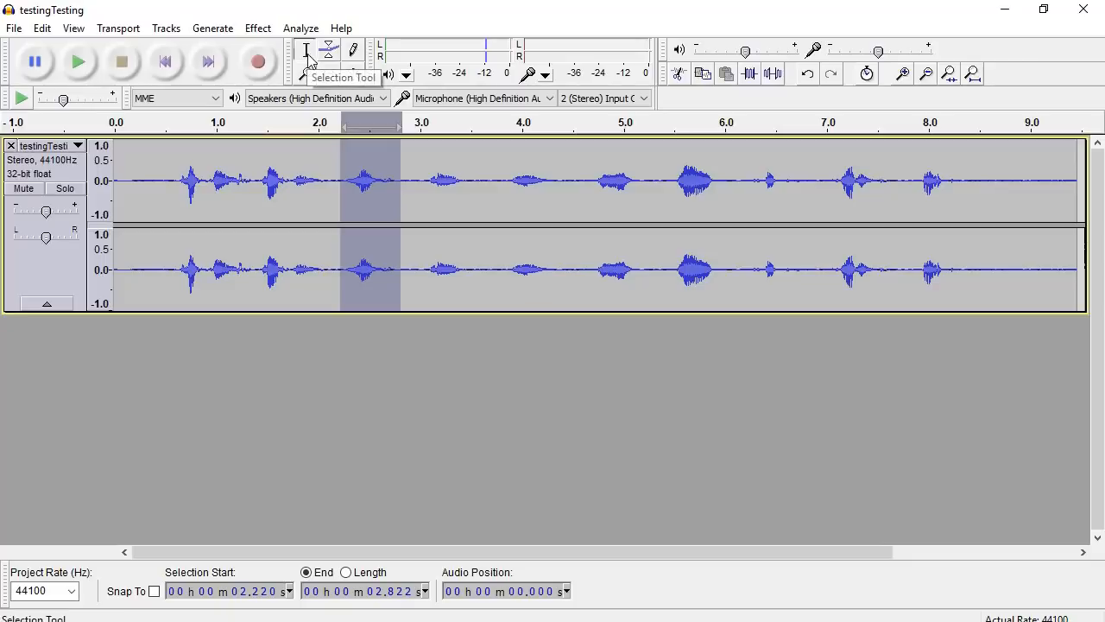
left_click_drag(420, 184, 560, 178)
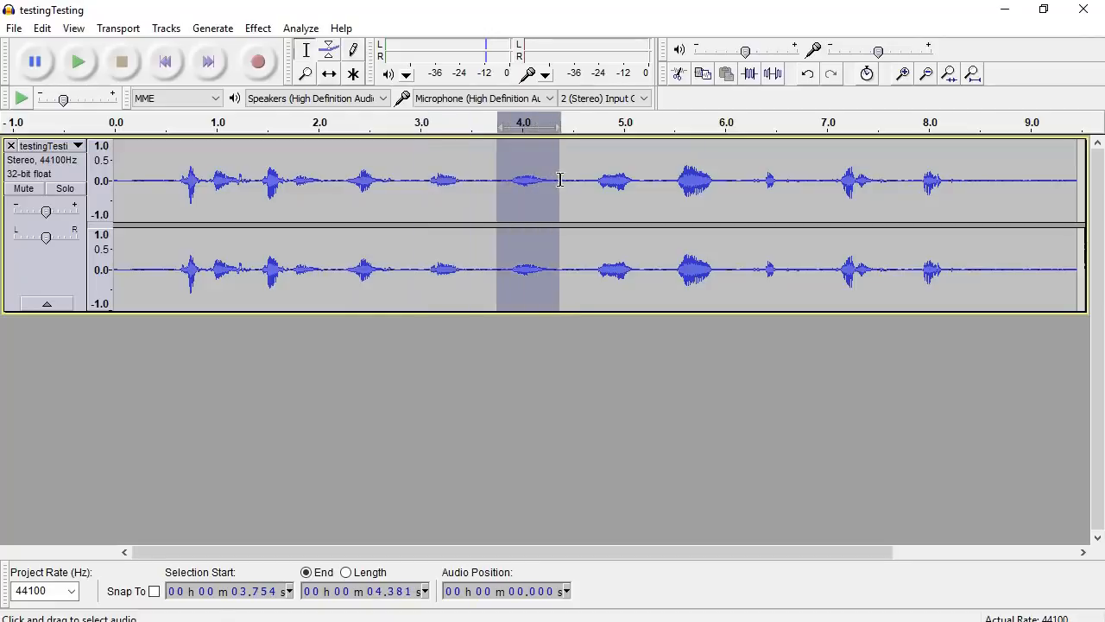
left_click_drag(350, 178, 559, 179)
left_click(492, 178)
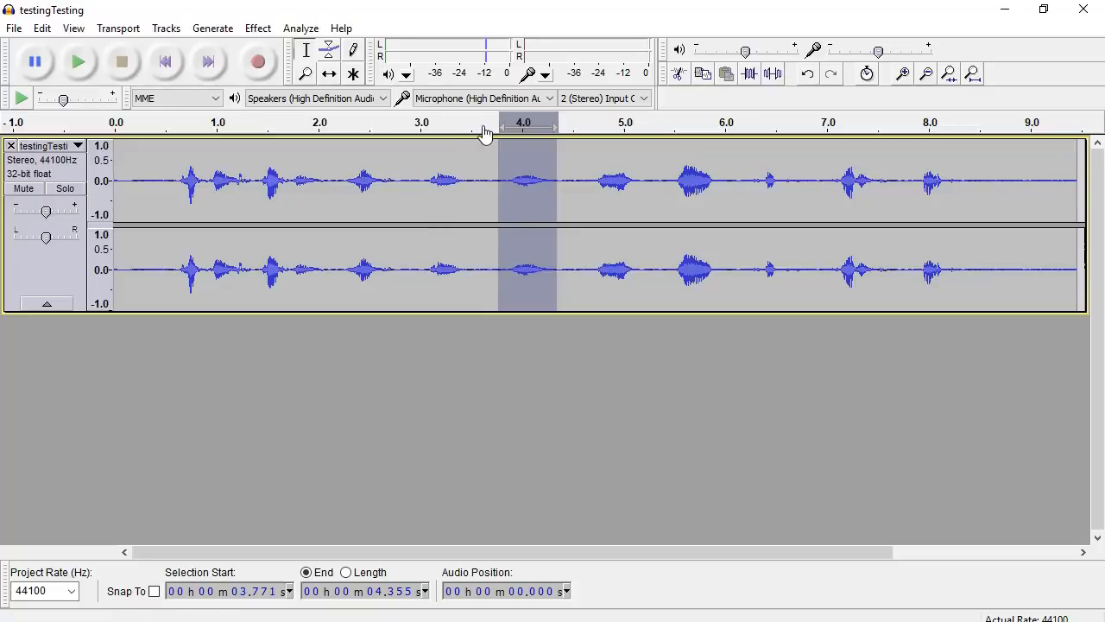
Play the testingTesting track from about 3.6 s to check the word near 4 s, and stop playback.
left_click(482, 176)
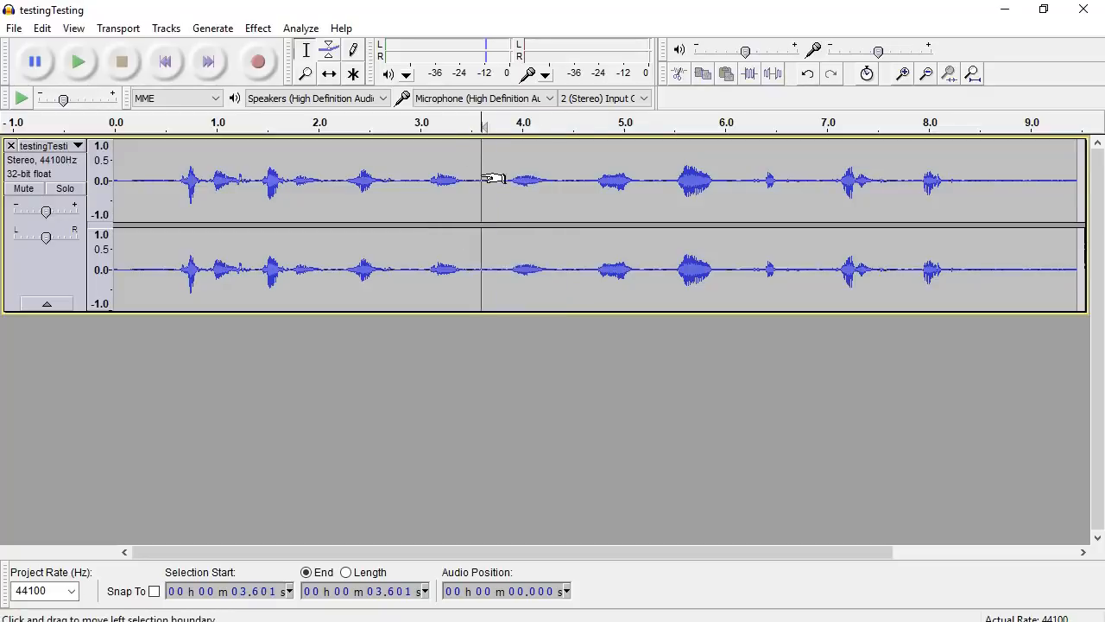
left_click(82, 65)
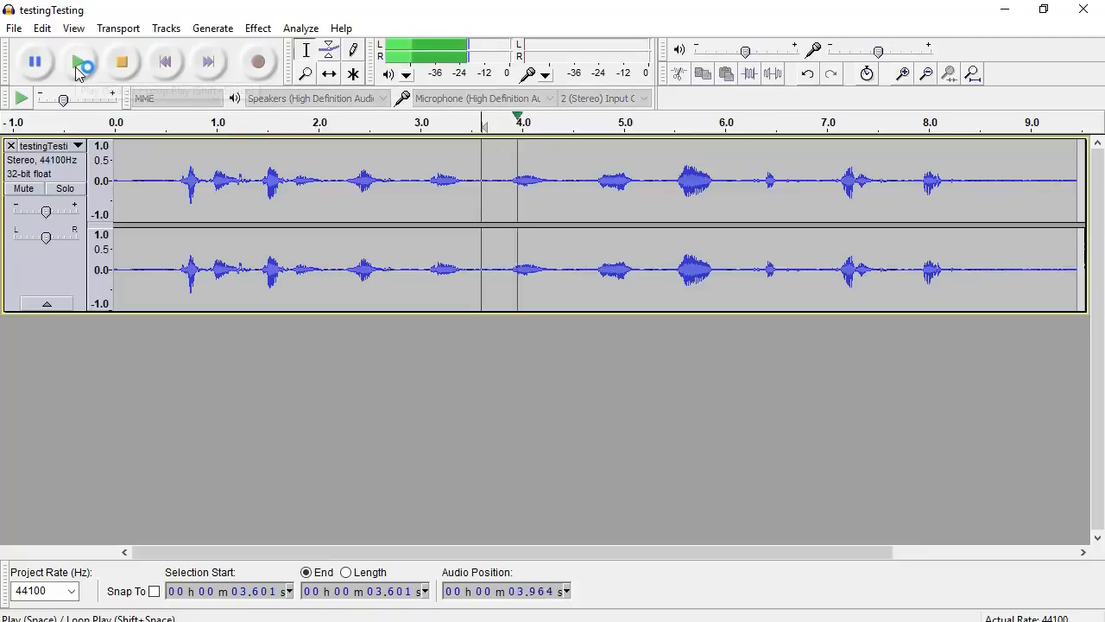
left_click(122, 63)
Copy the word between about 3.805 and 4.347 s in the testingTesting track.
left_click_drag(503, 182, 557, 185)
left_click(44, 29)
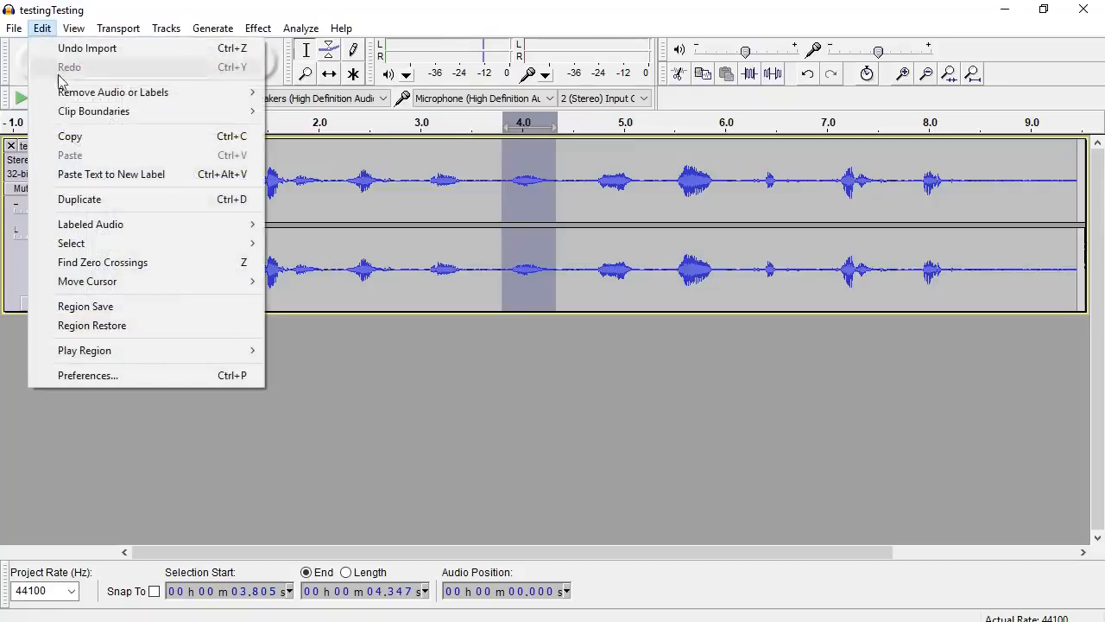
left_click(69, 138)
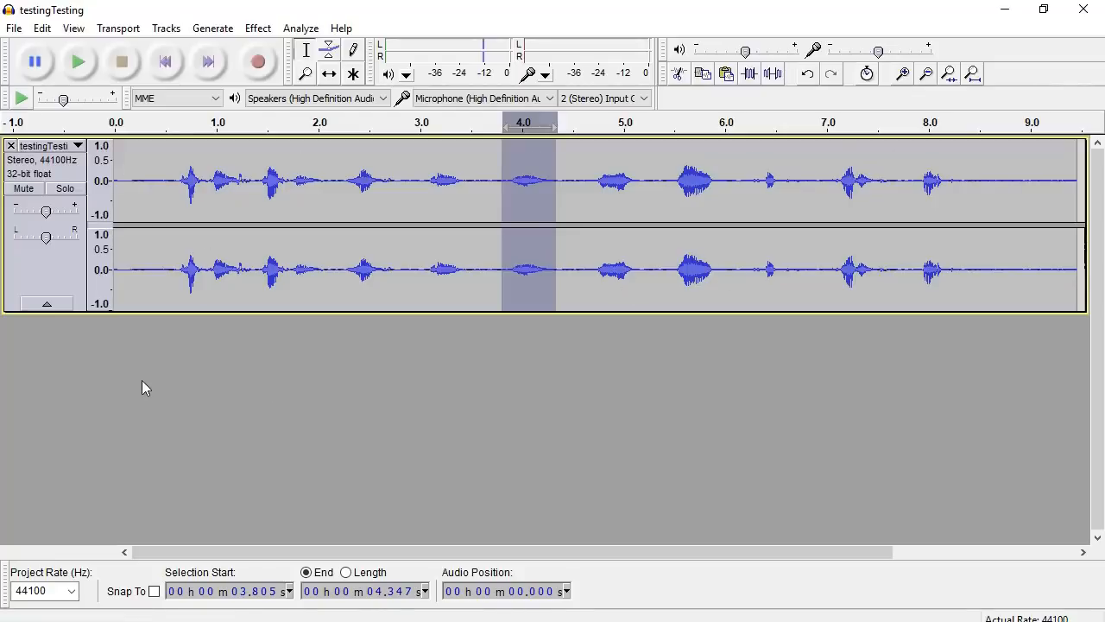
Add a new stereo track below the recording and reduce its height so both tracks fit on screen.
left_click(165, 30)
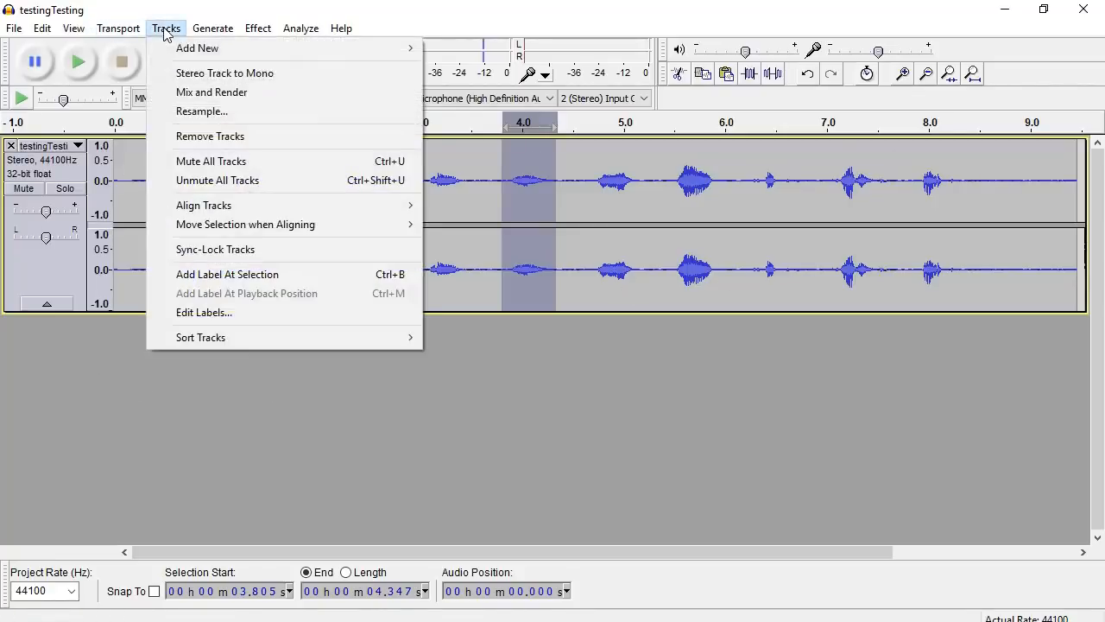
mouse_move(185, 48)
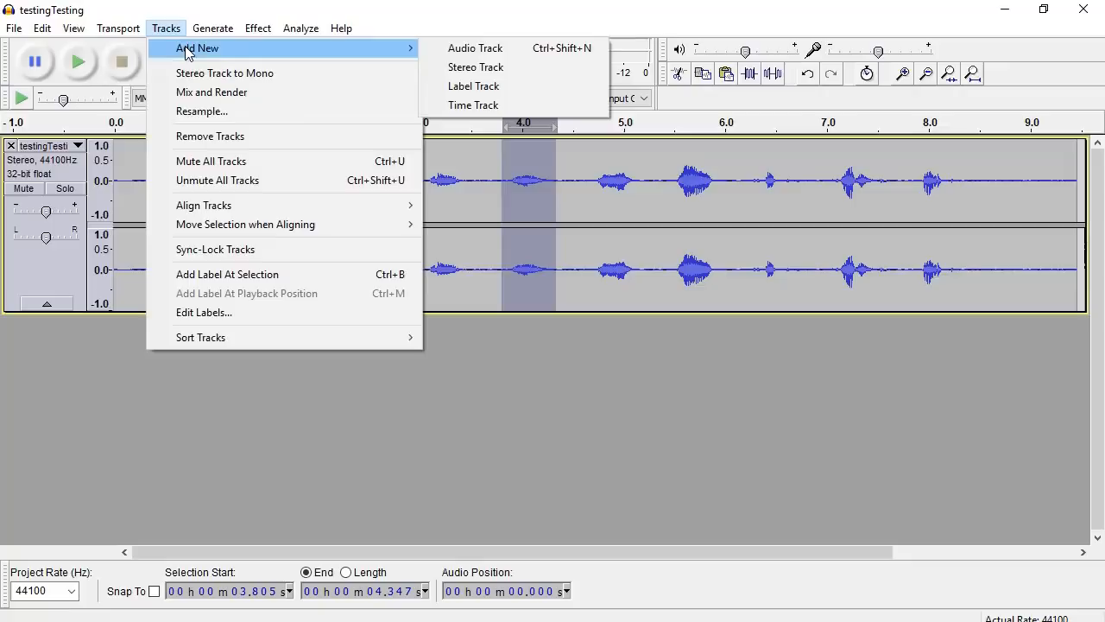
left_click(496, 72)
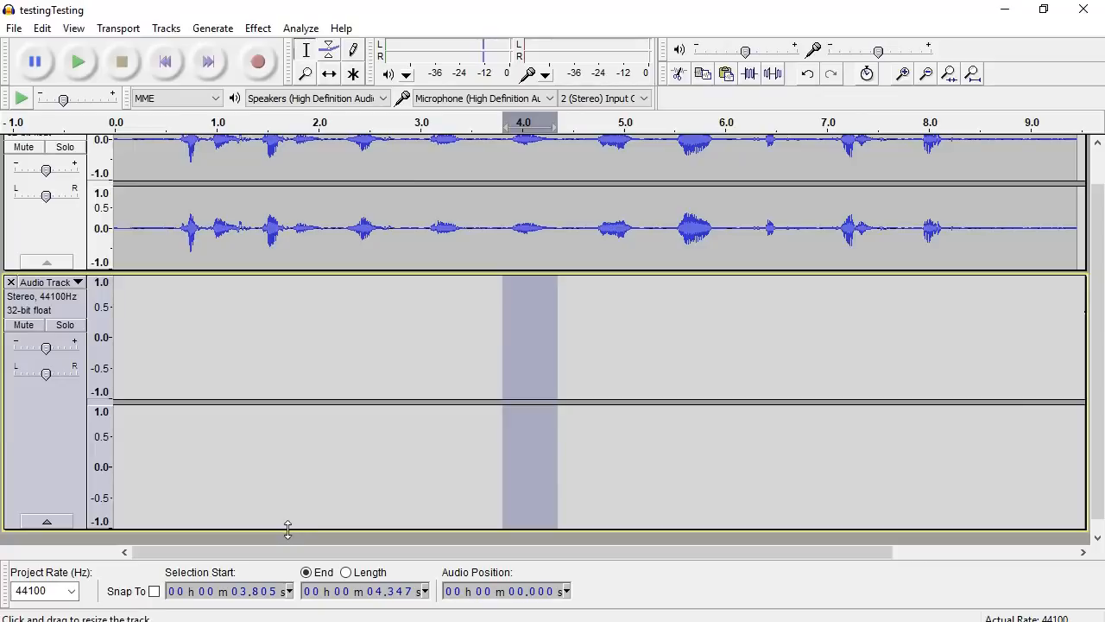
left_click_drag(287, 525, 282, 423)
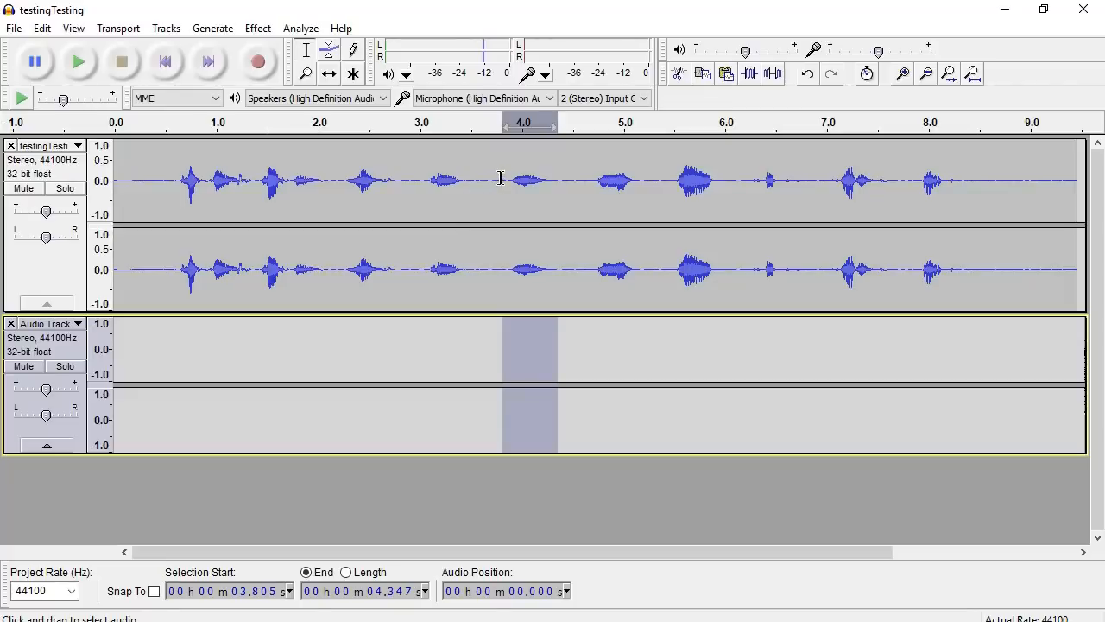
Paste the copied word into the new stereo track at about 0.195 s.
left_click(149, 353)
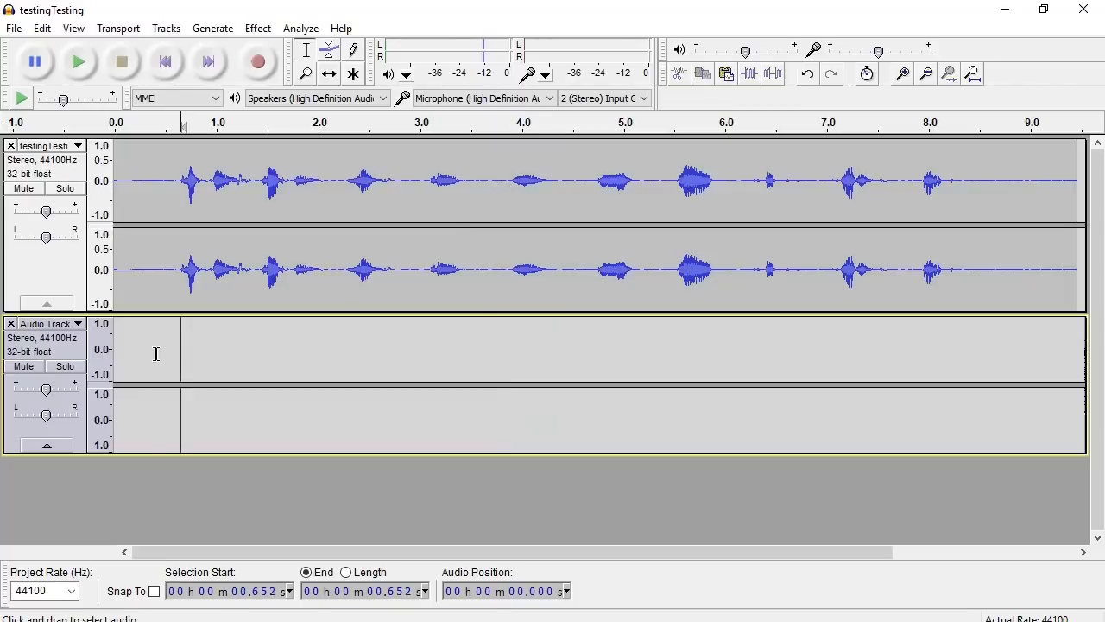
left_click(134, 350)
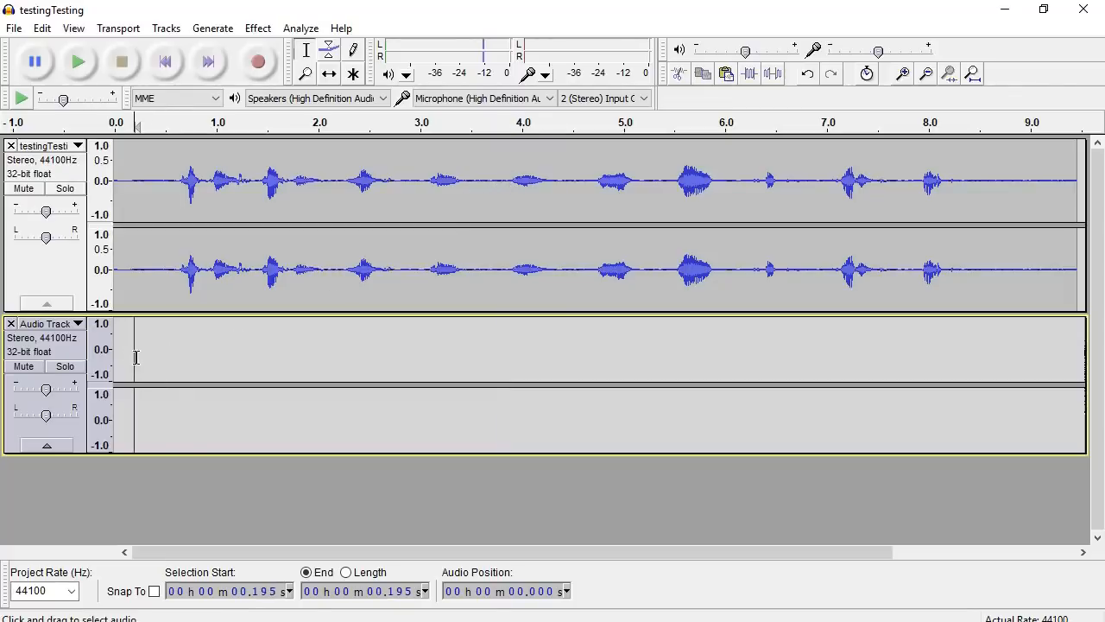
left_click(41, 28)
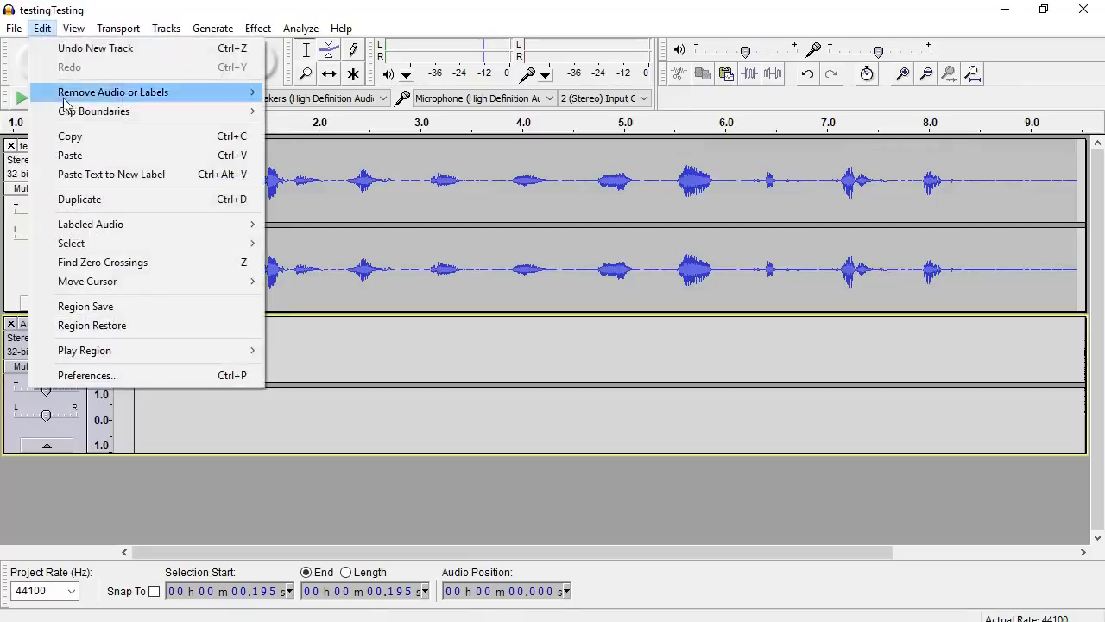
left_click(70, 155)
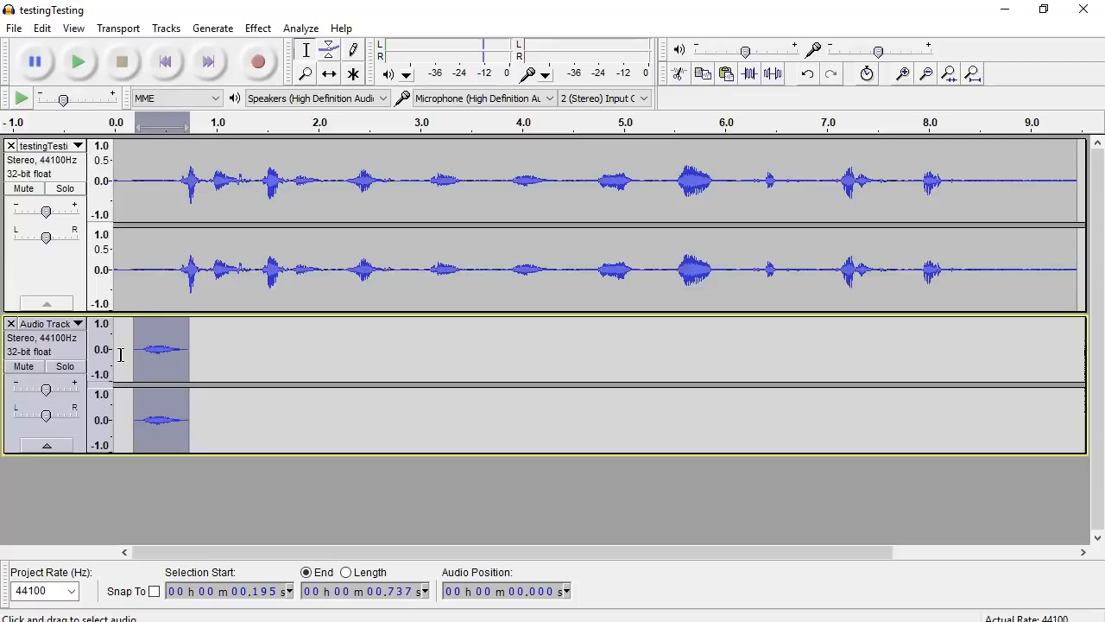
Play both tracks together from about 0.08 s, just before the pasted word, and stop playback.
left_click(124, 352)
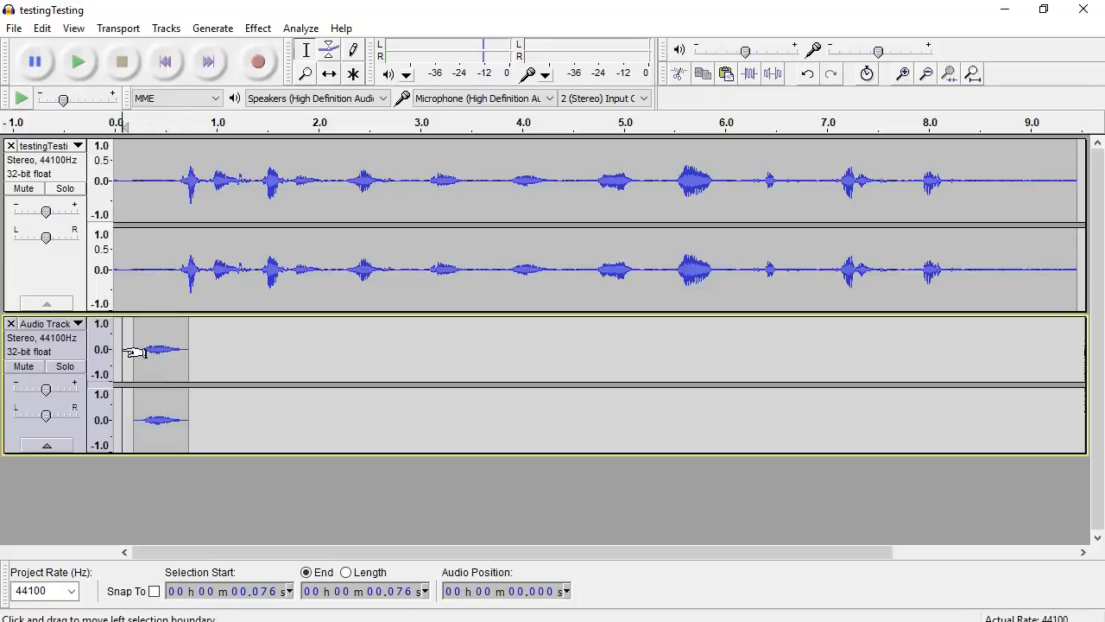
left_click(78, 65)
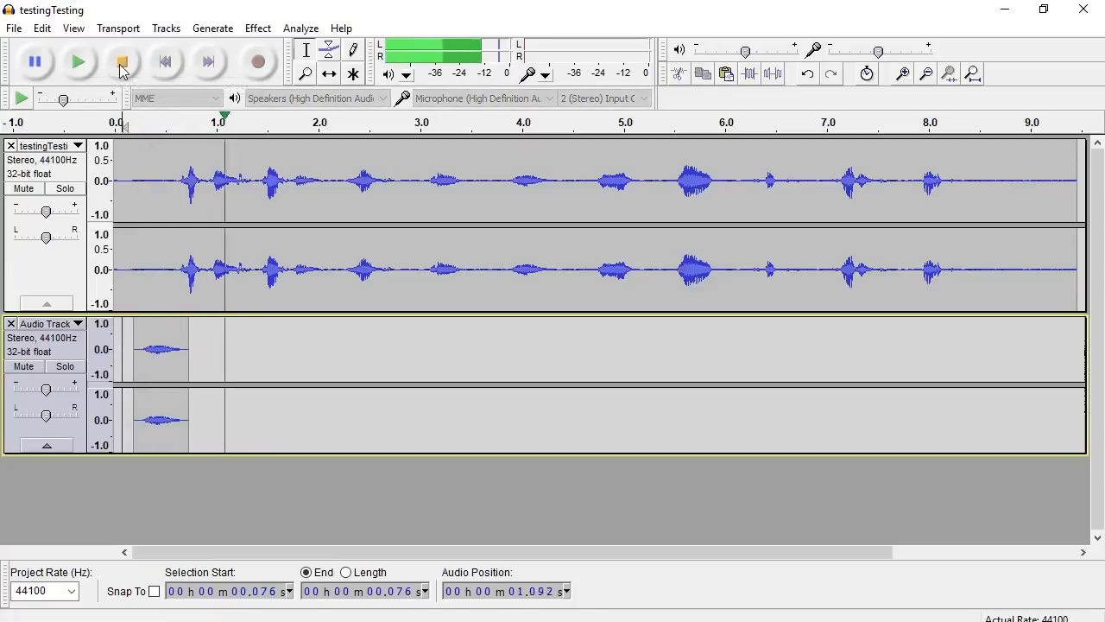
left_click(121, 66)
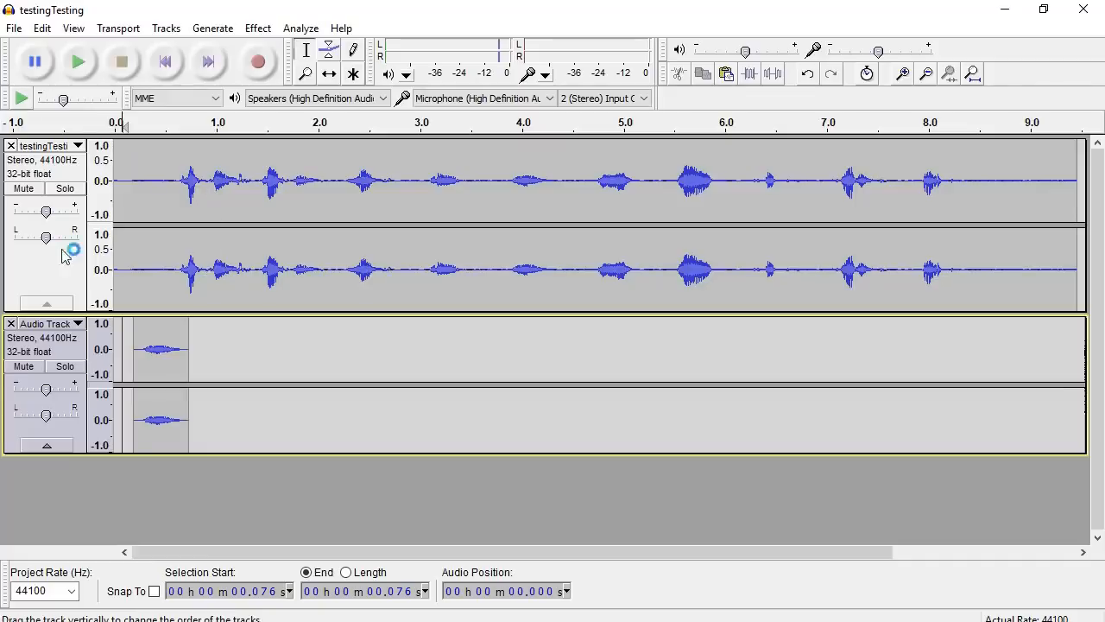
Listen to the pasted word alone from the project start, muting the testingTesting track only during playback.
left_click(25, 188)
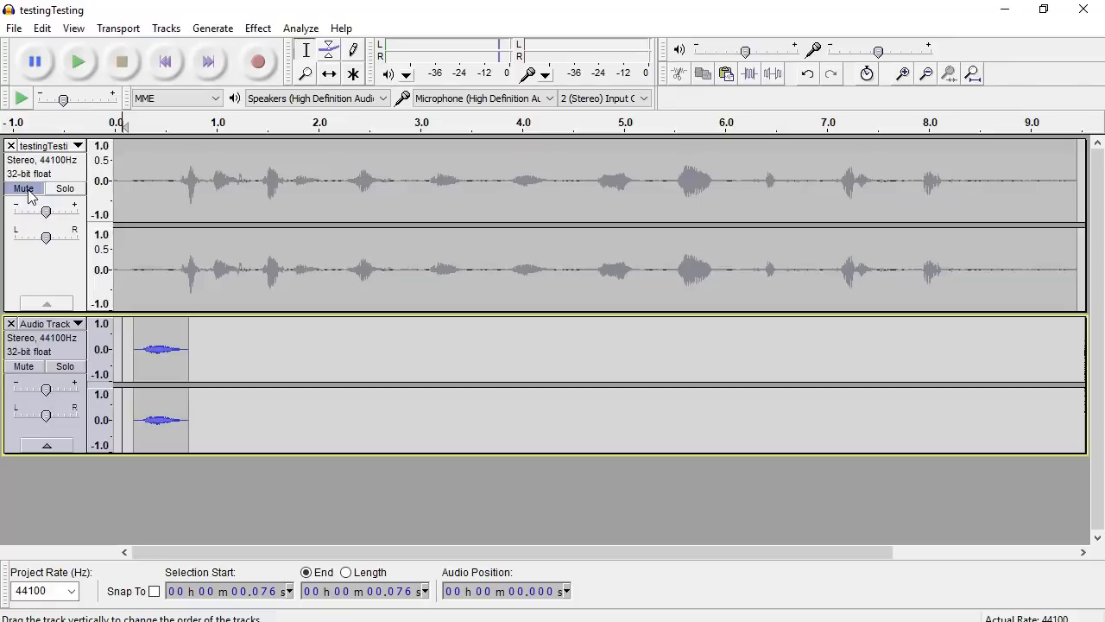
left_click(165, 62)
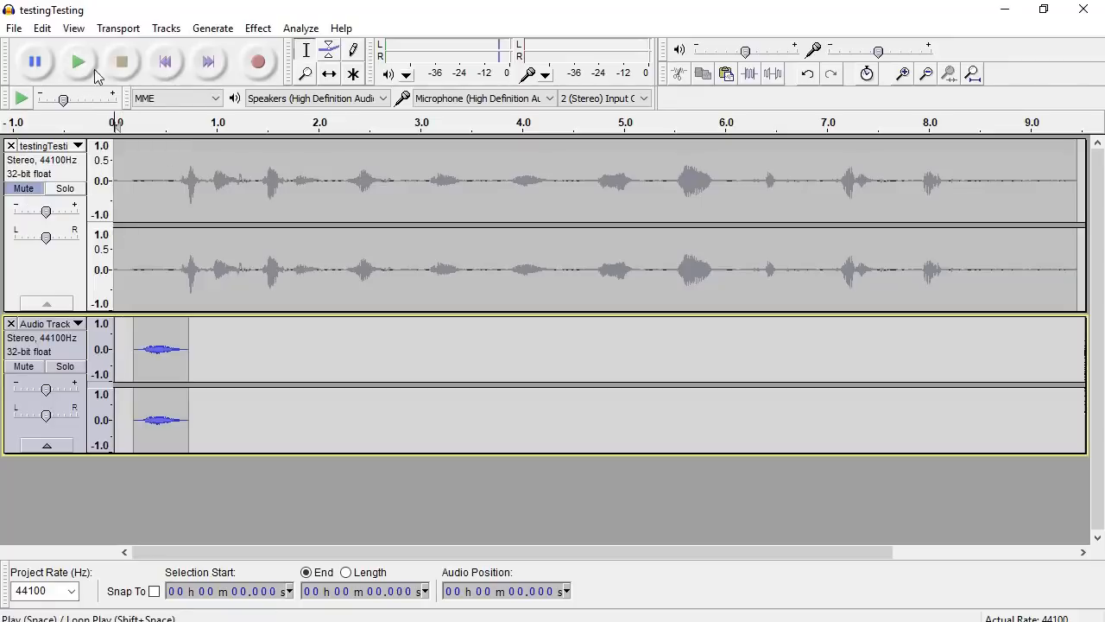
left_click(77, 69)
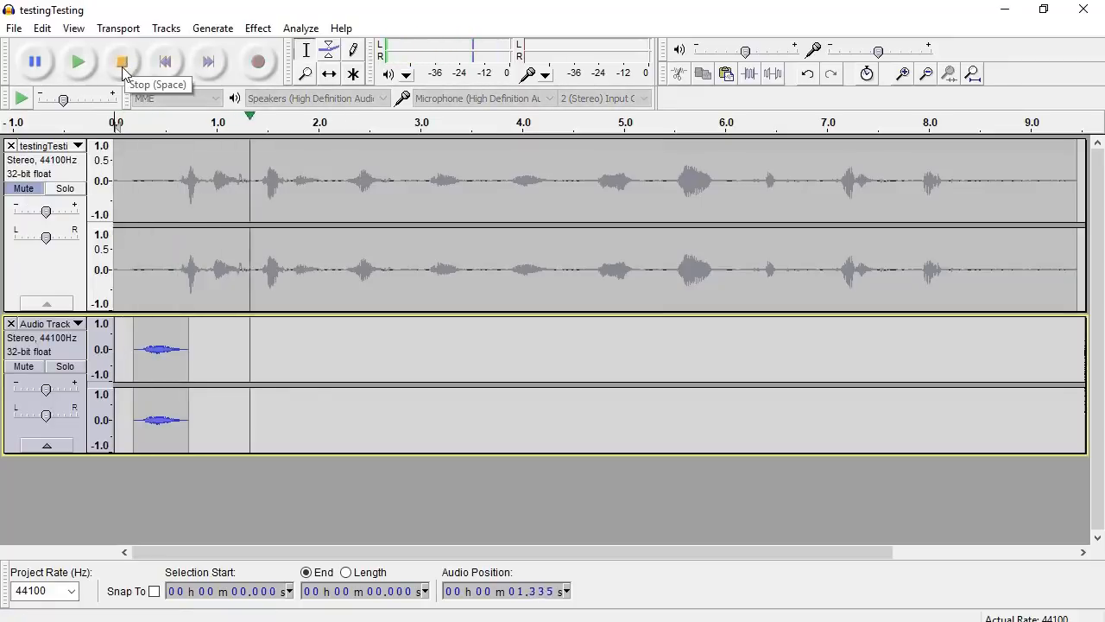
left_click(122, 67)
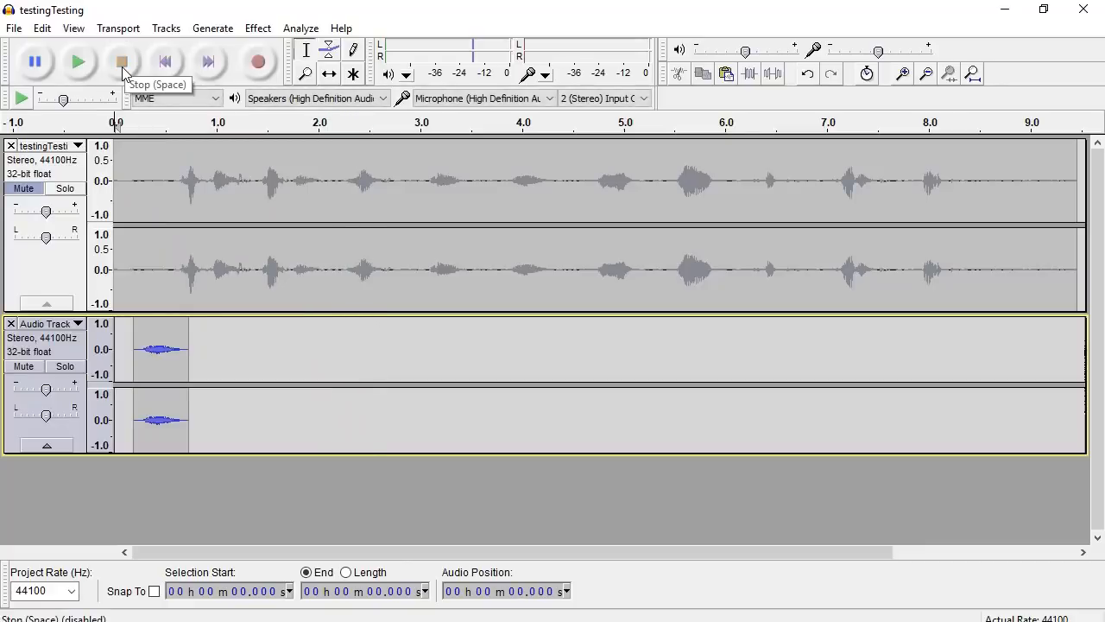
left_click(23, 200)
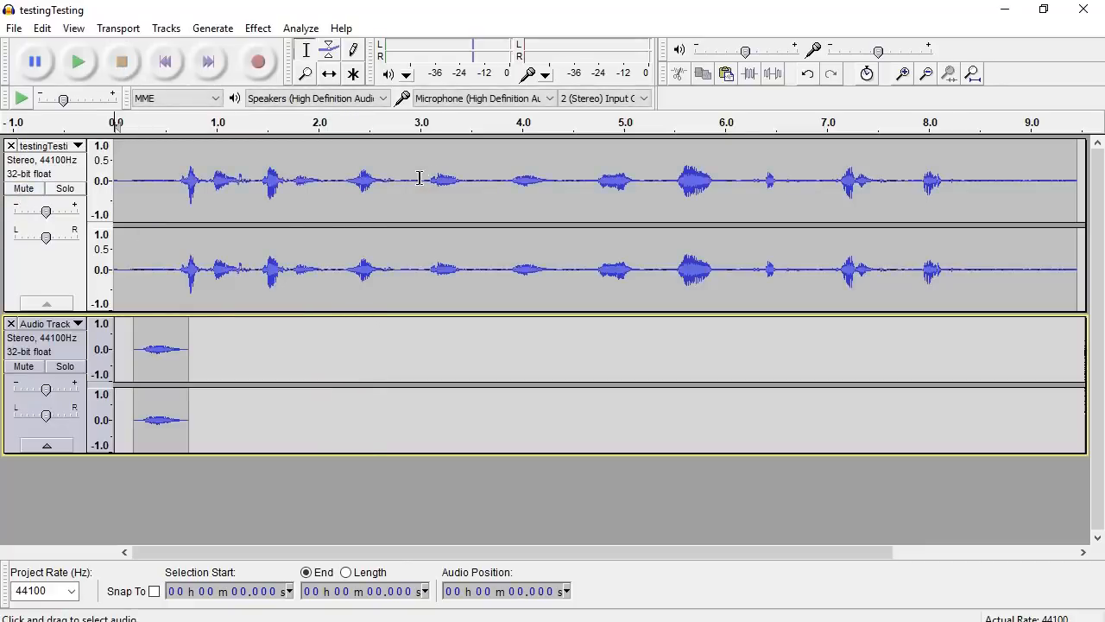
Copy the word at about 3.0–3.48 s in the testingTesting track and paste it into the new track at about 1.03 s.
left_click_drag(420, 178, 471, 178)
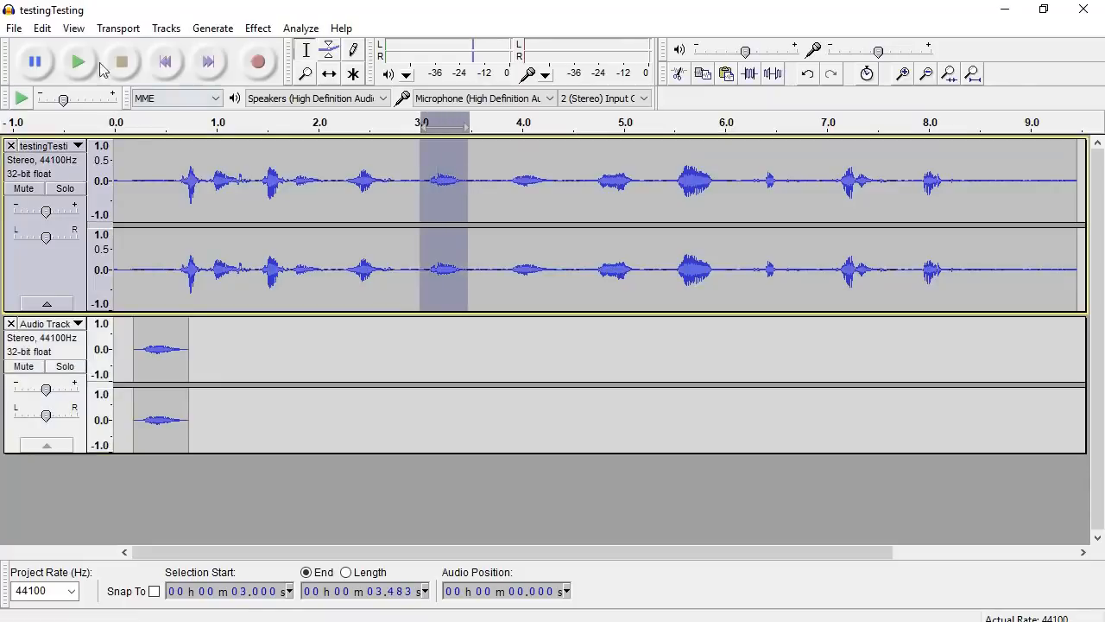
left_click(43, 29)
left_click(69, 137)
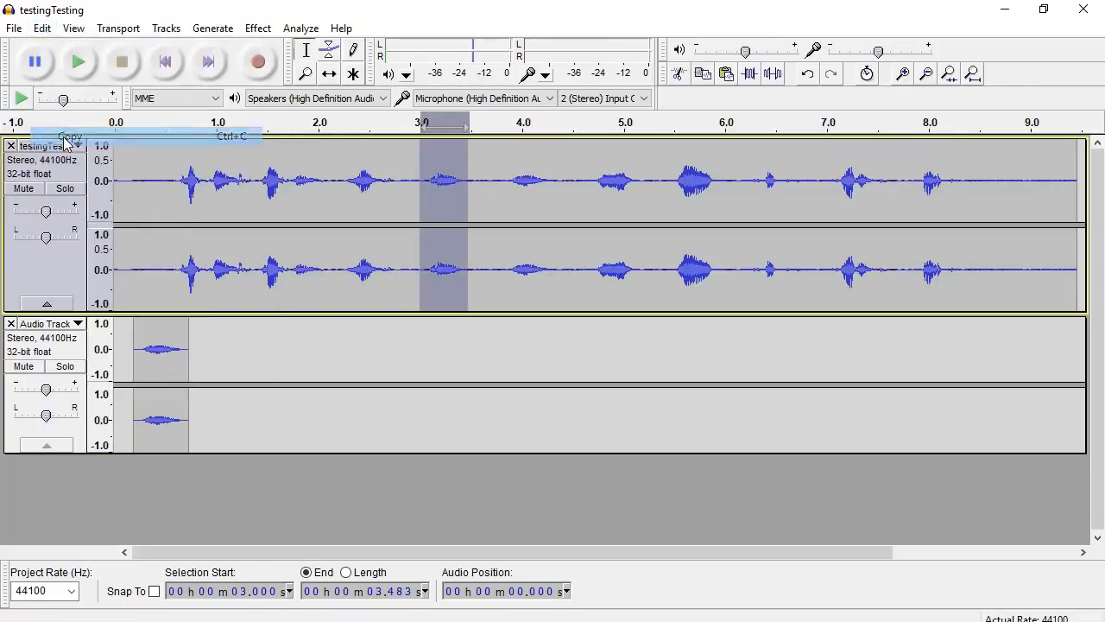
left_click(219, 352)
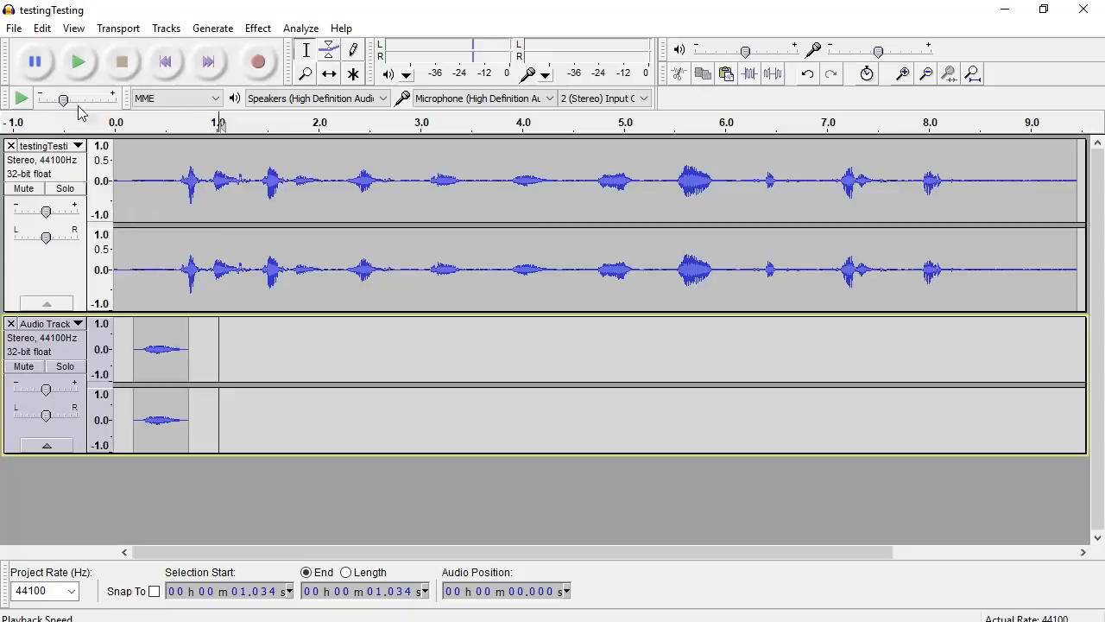
left_click(43, 28)
left_click(71, 155)
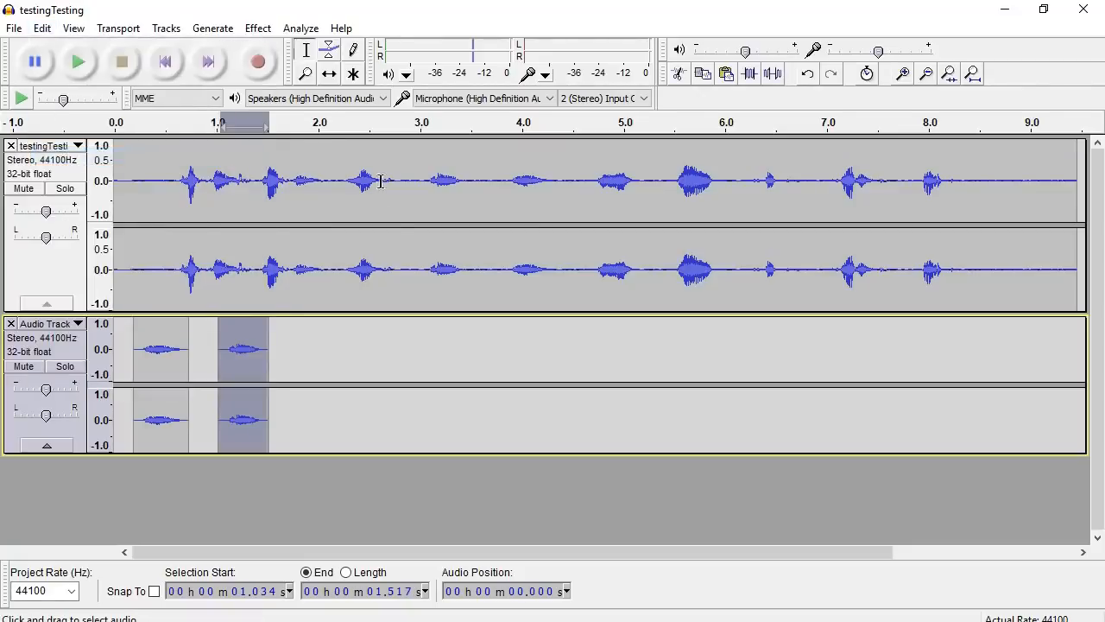
Copy the word at about 2.26–2.76 s in the testingTesting track and paste it into the new track at about 1.84 s.
left_click_drag(394, 181, 346, 181)
left_click(42, 28)
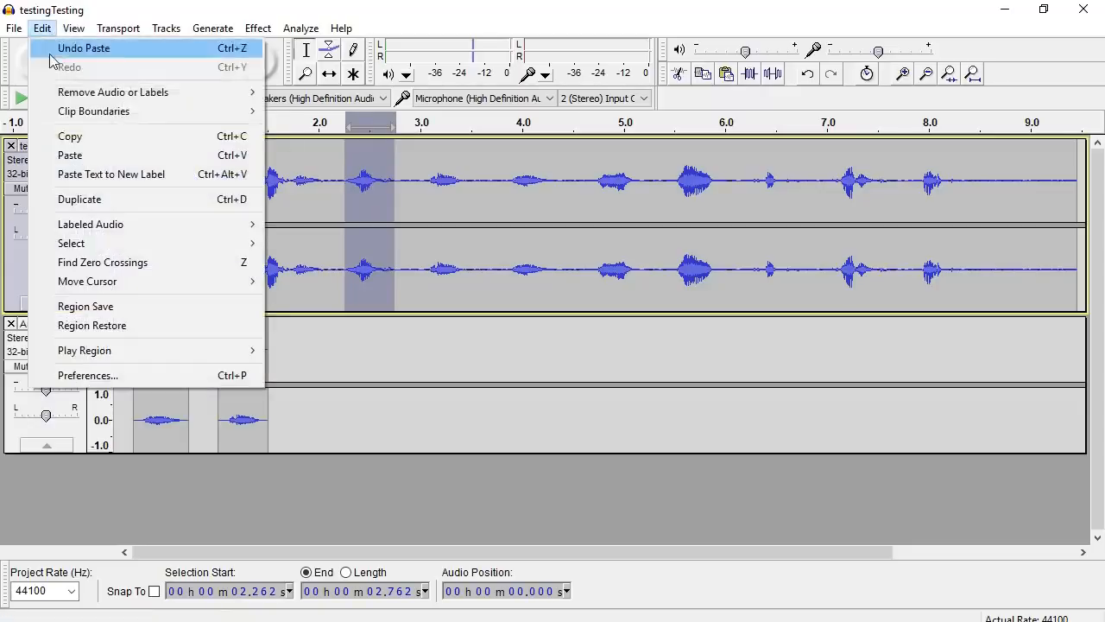
left_click(69, 136)
left_click(302, 345)
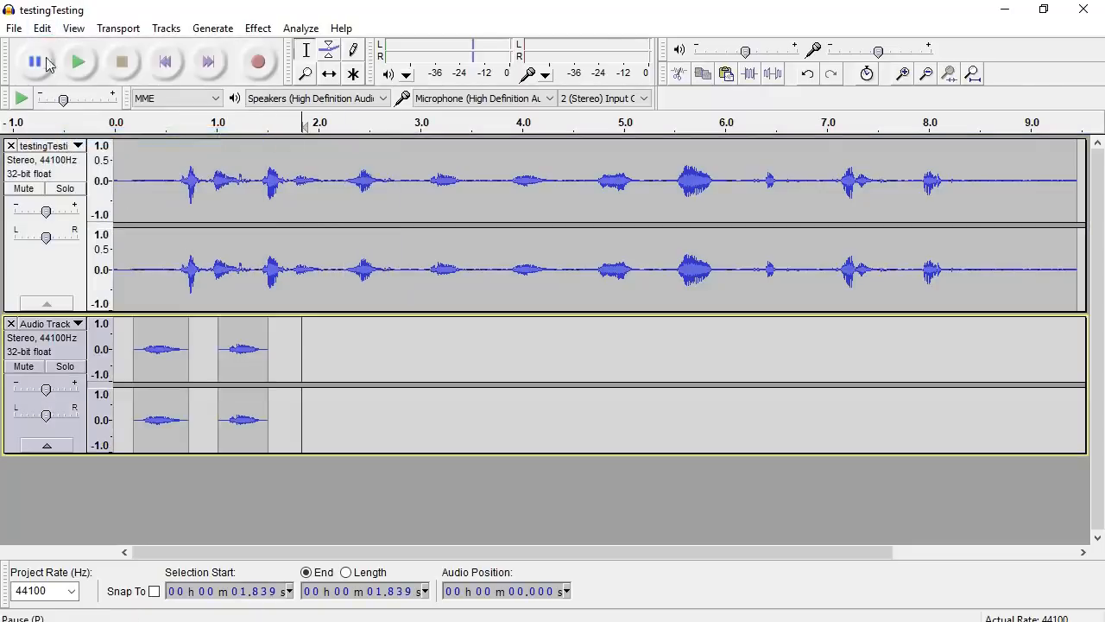
left_click(43, 28)
left_click(70, 155)
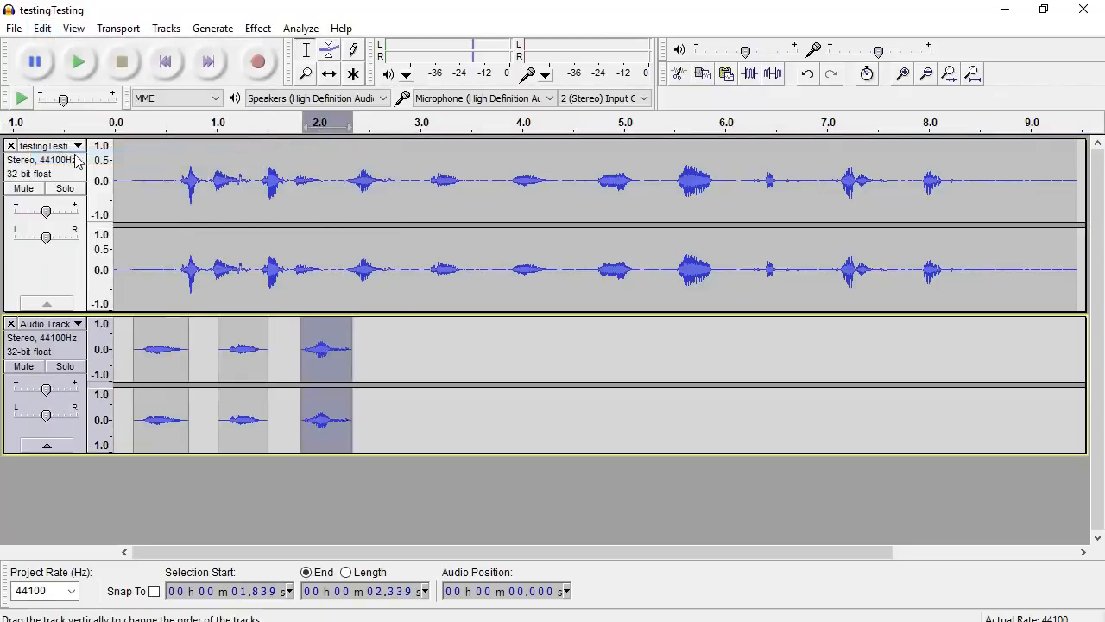
Mute the testingTesting track, play the three pasted words from about 0.06 s, and stop playback.
left_click(24, 188)
left_click(122, 346)
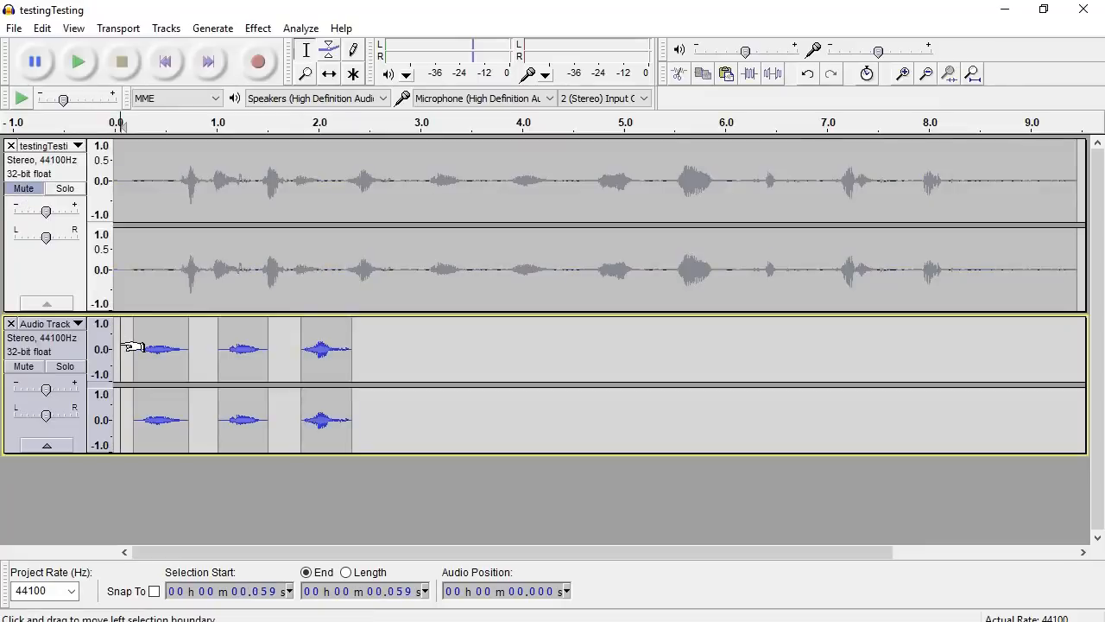
left_click(78, 62)
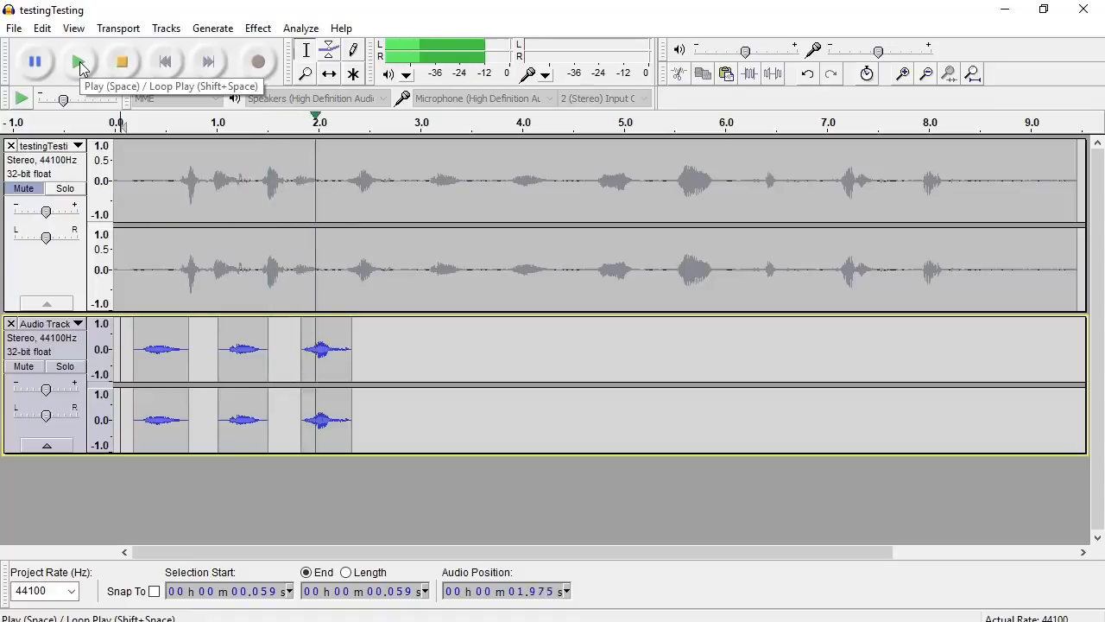
left_click(121, 64)
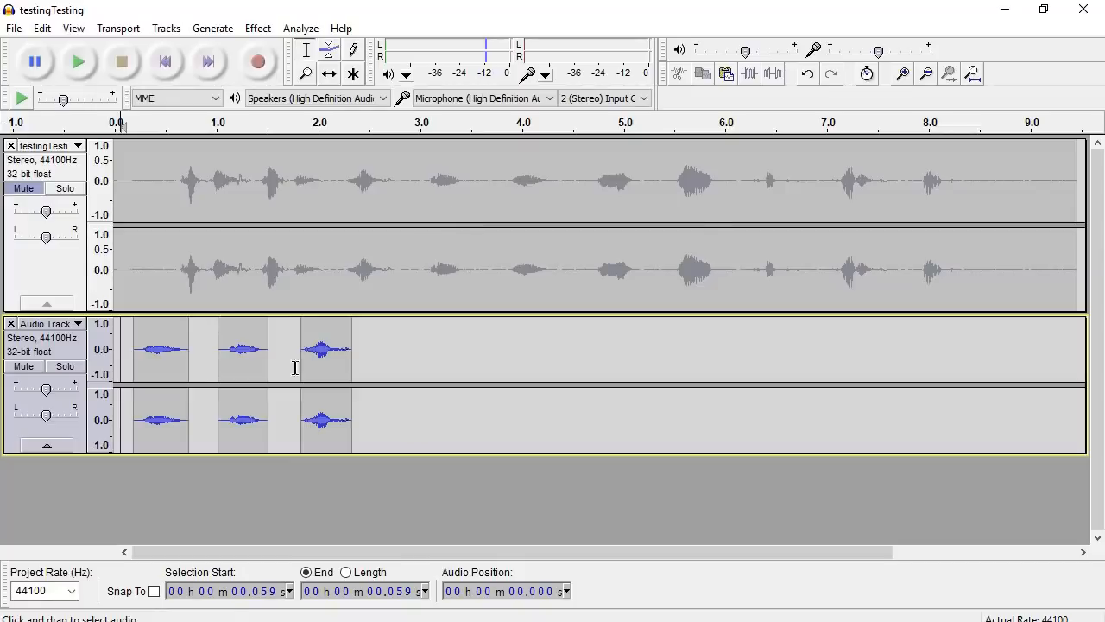
Delete the excess silence around the pasted words in the new track, including before the first word and after the third.
left_click_drag(212, 352, 229, 367)
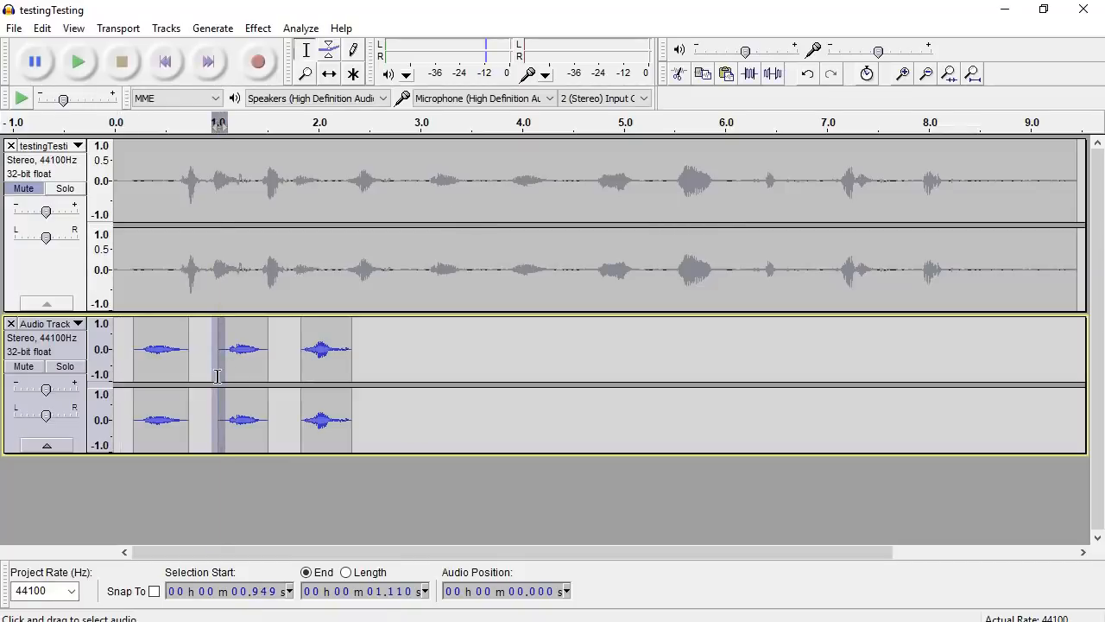
key("Delete")
left_click_drag(198, 358, 141, 347)
key("Delete")
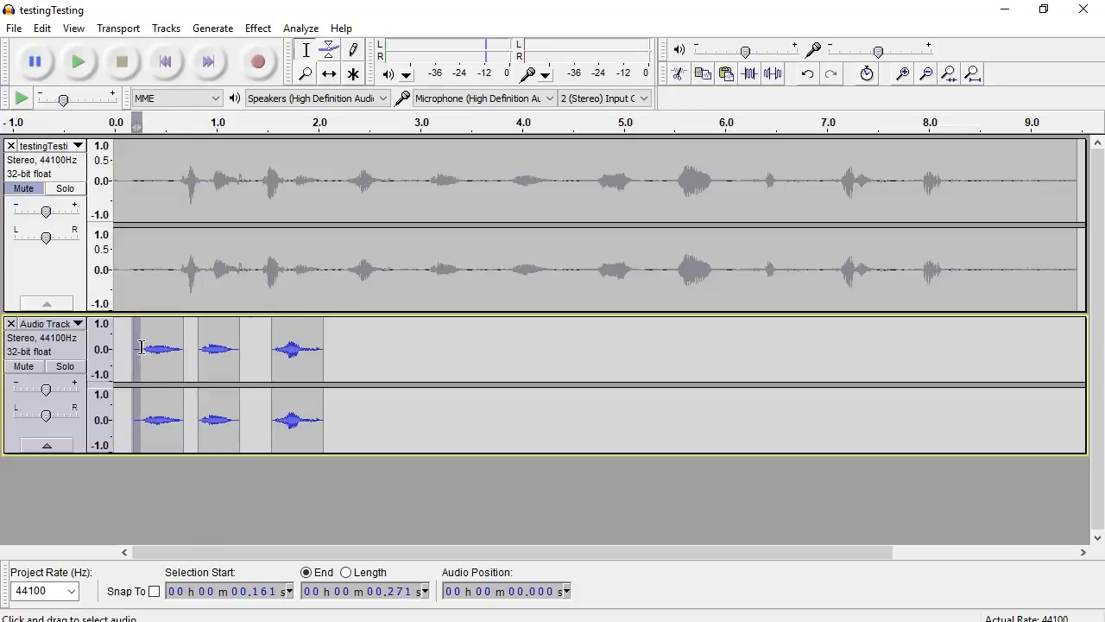
key("Delete")
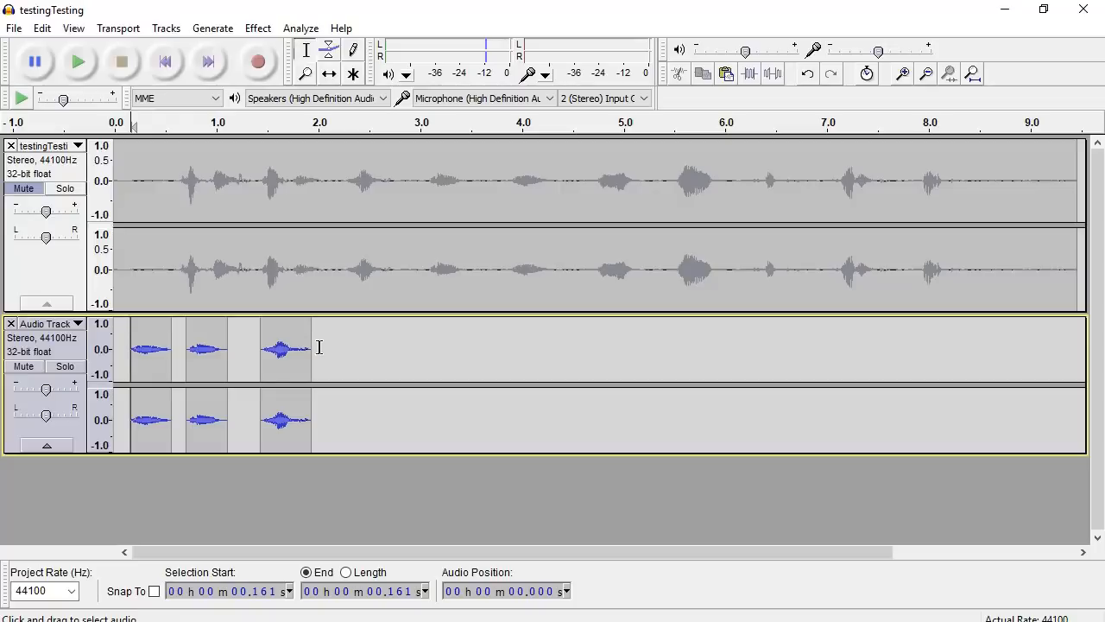
left_click_drag(319, 347, 302, 350)
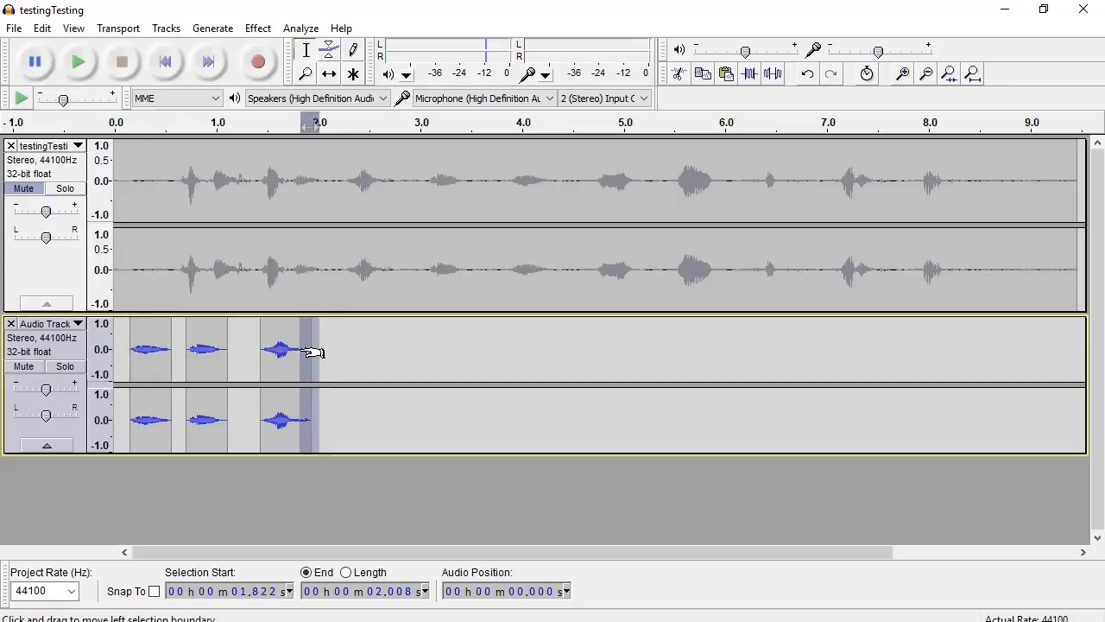
key("Delete")
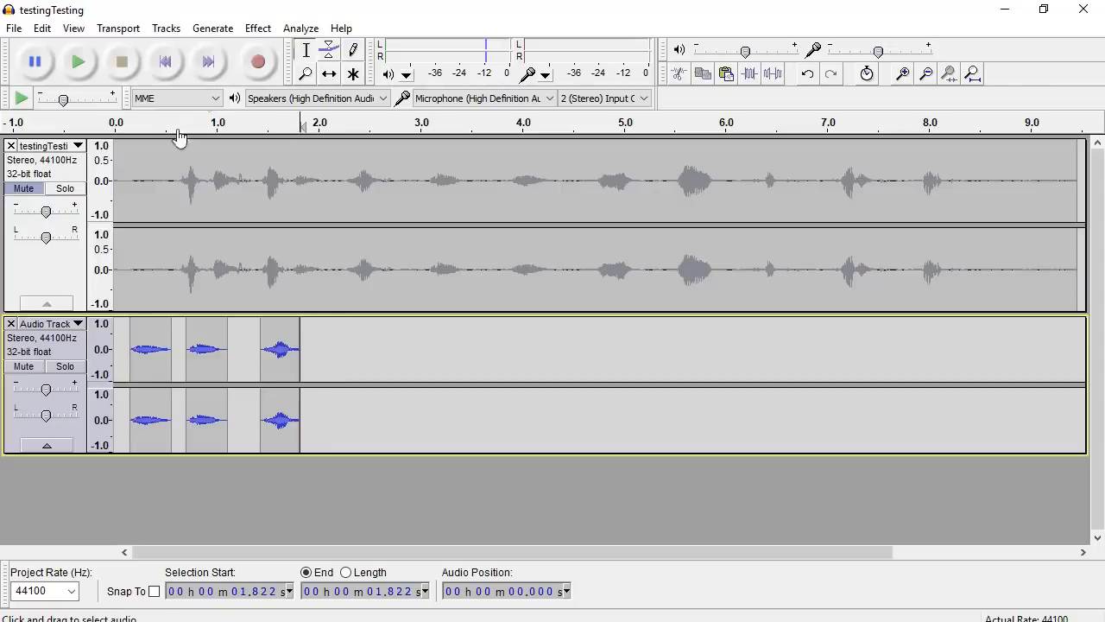
Spread the clips out with the Time Shift tool, moving the third to about 3.2 s and the second to about 1.9 s.
left_click(329, 75)
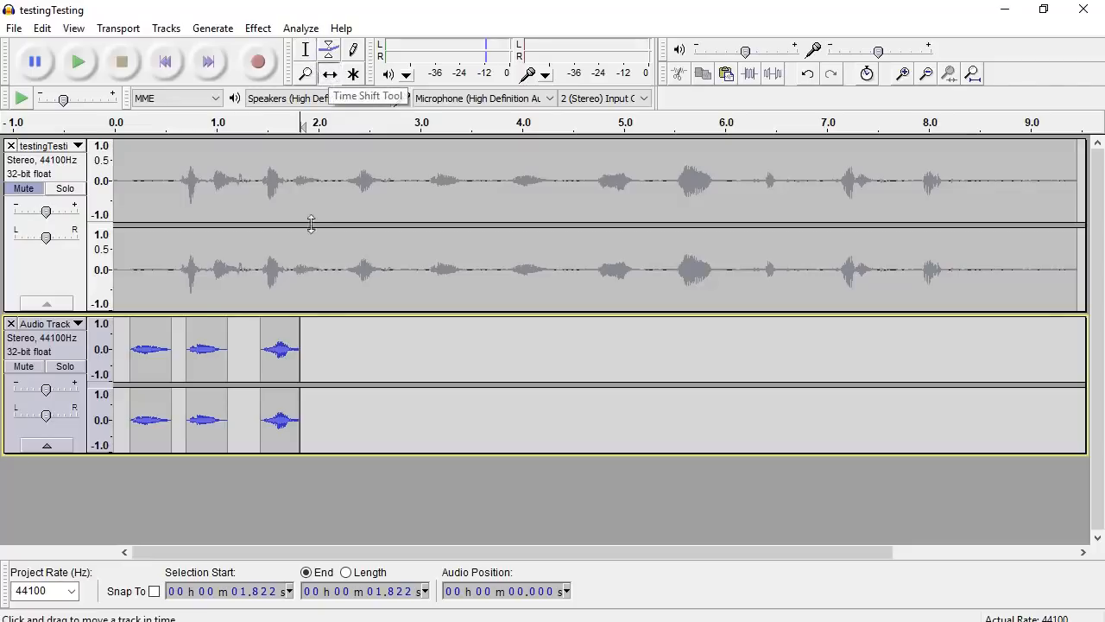
left_click_drag(281, 350, 458, 349)
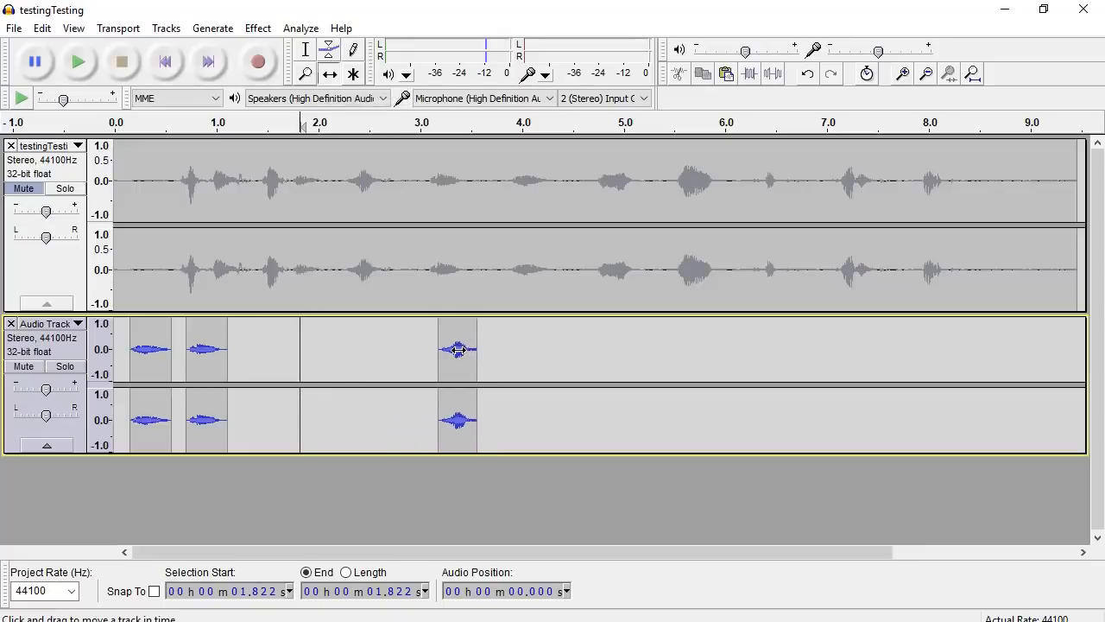
left_click_drag(209, 350, 297, 357)
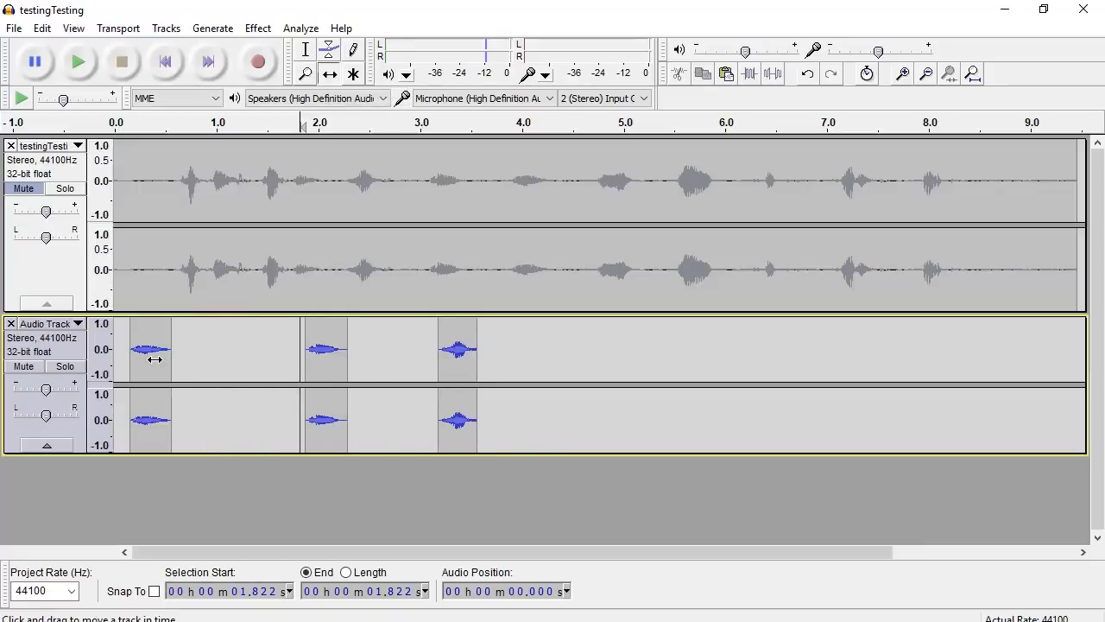
Shift the three clips close together so they start at about 0.06 s, 0.54 s and 1.0 s.
mouse_move(154, 359)
left_mouse_down()
mouse_move(239, 360)
mouse_move(144, 361)
left_mouse_up()
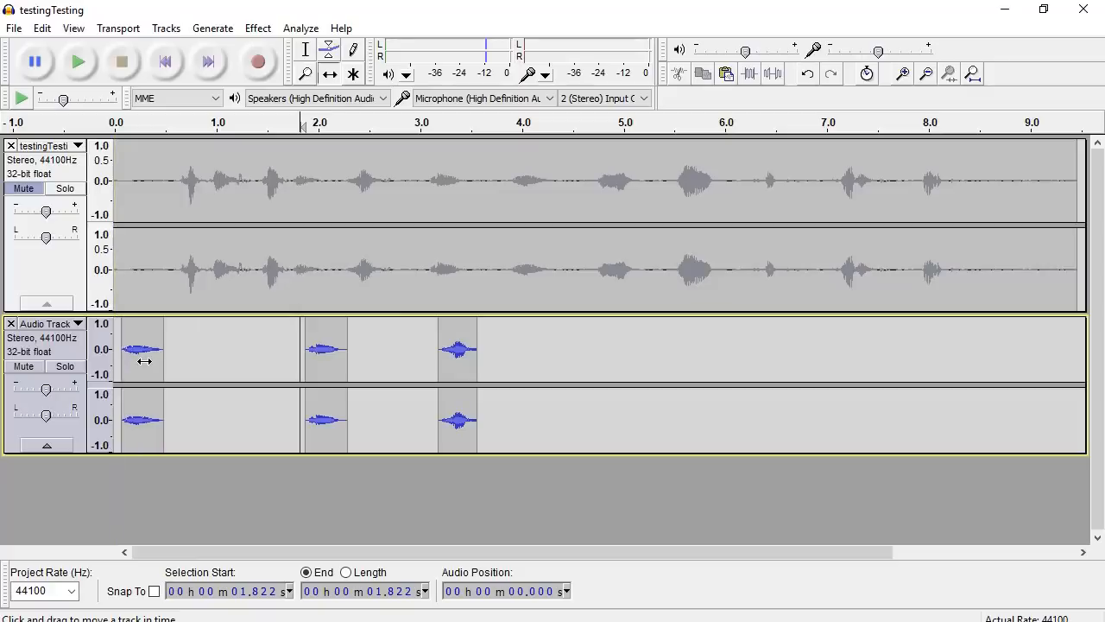
left_click_drag(320, 359, 184, 361)
left_click_drag(445, 359, 195, 358)
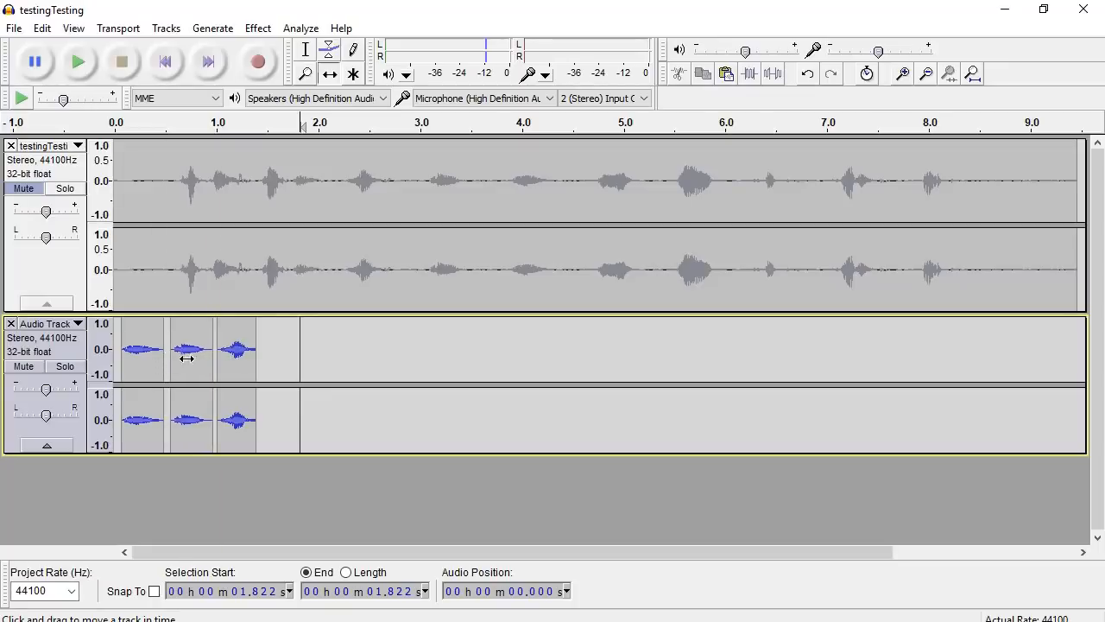
Play the rearranged words from the project start and stop playback.
left_click(167, 62)
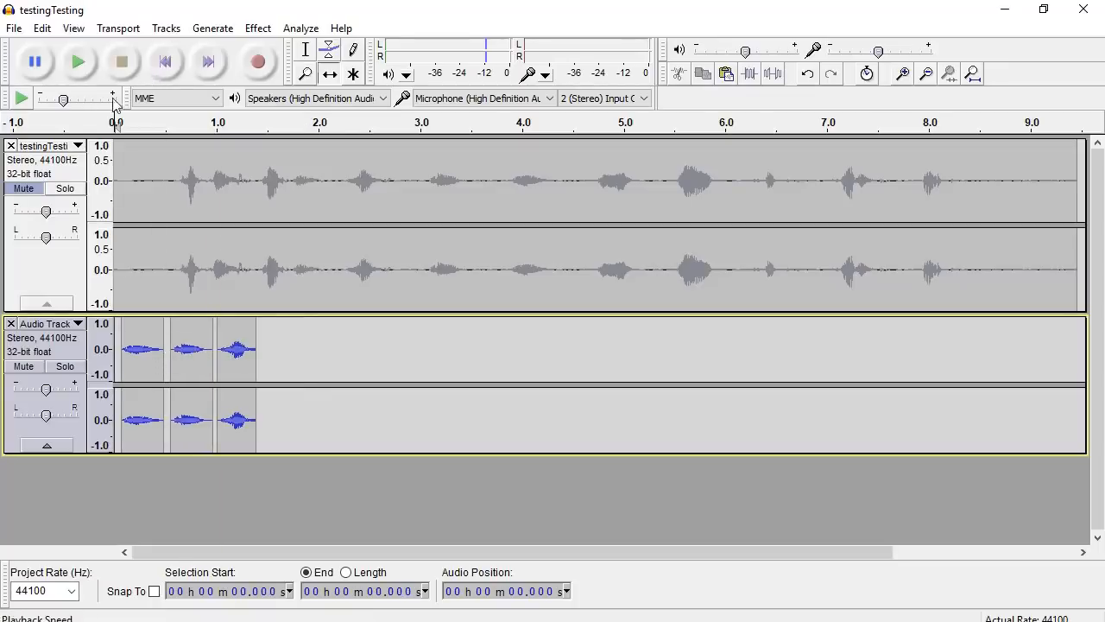
left_click(76, 62)
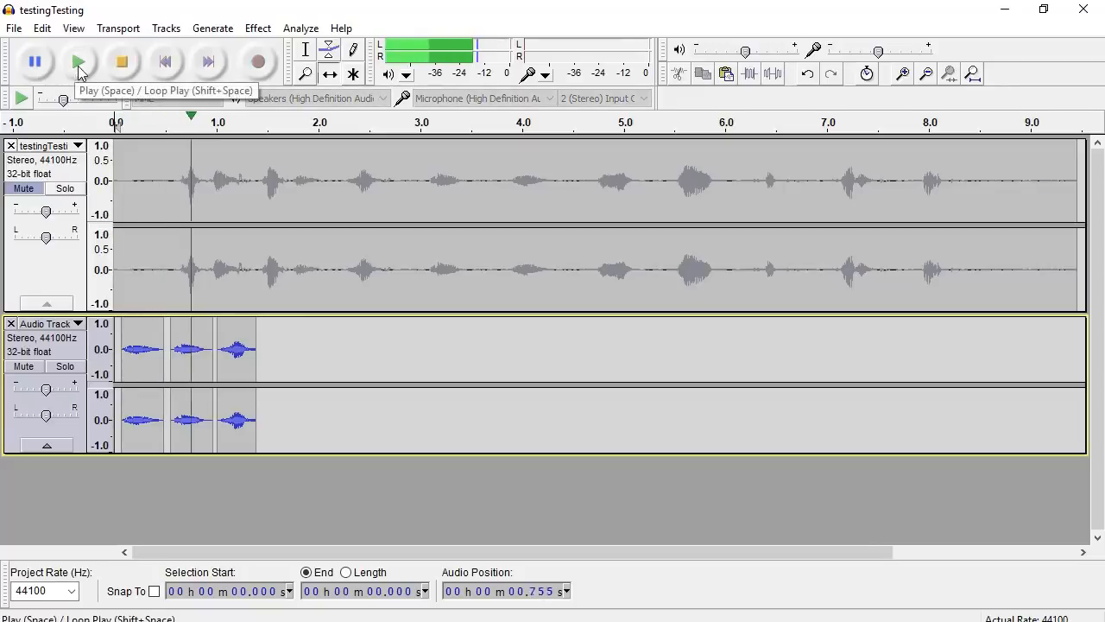
left_click(123, 64)
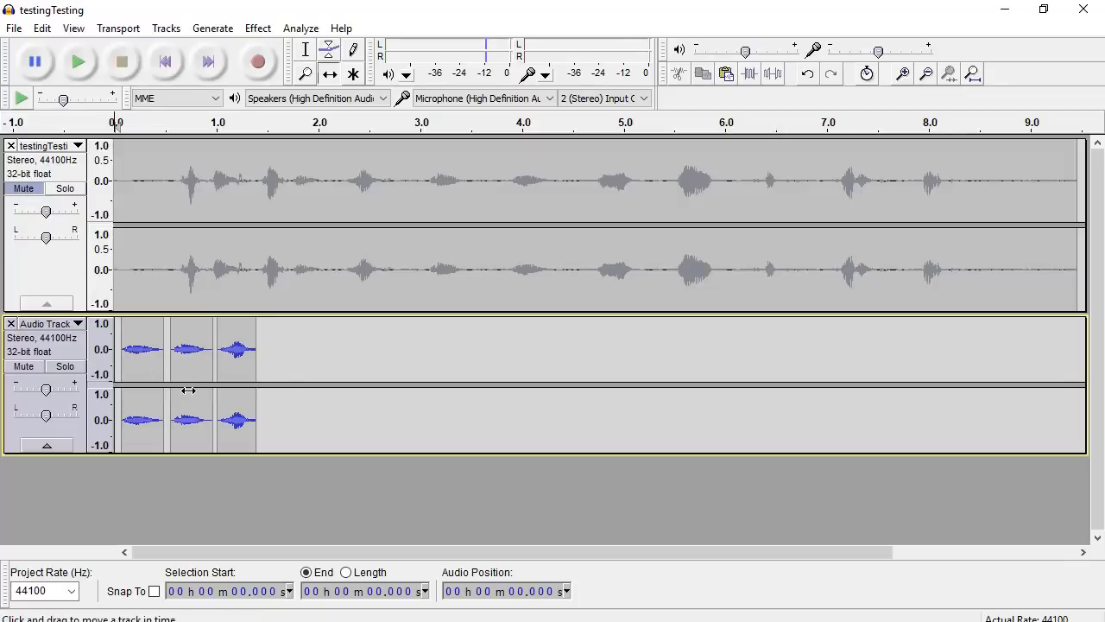
Export the audio as an MP3 file named threeTwoOne in the audacity folder, leaving the metadata blank.
left_click(14, 27)
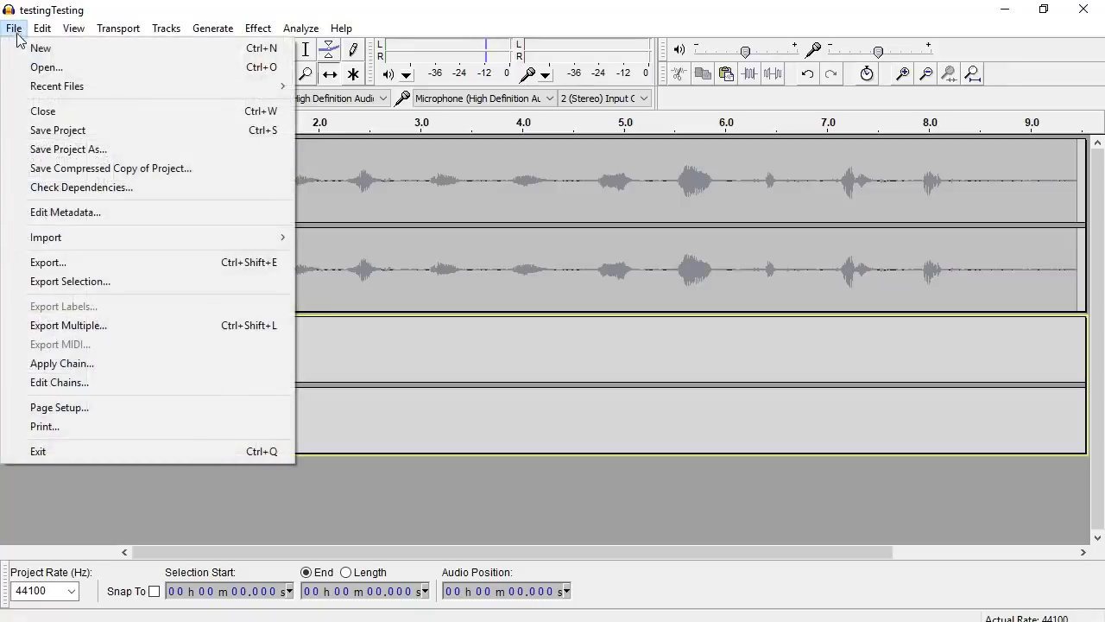
left_click(47, 264)
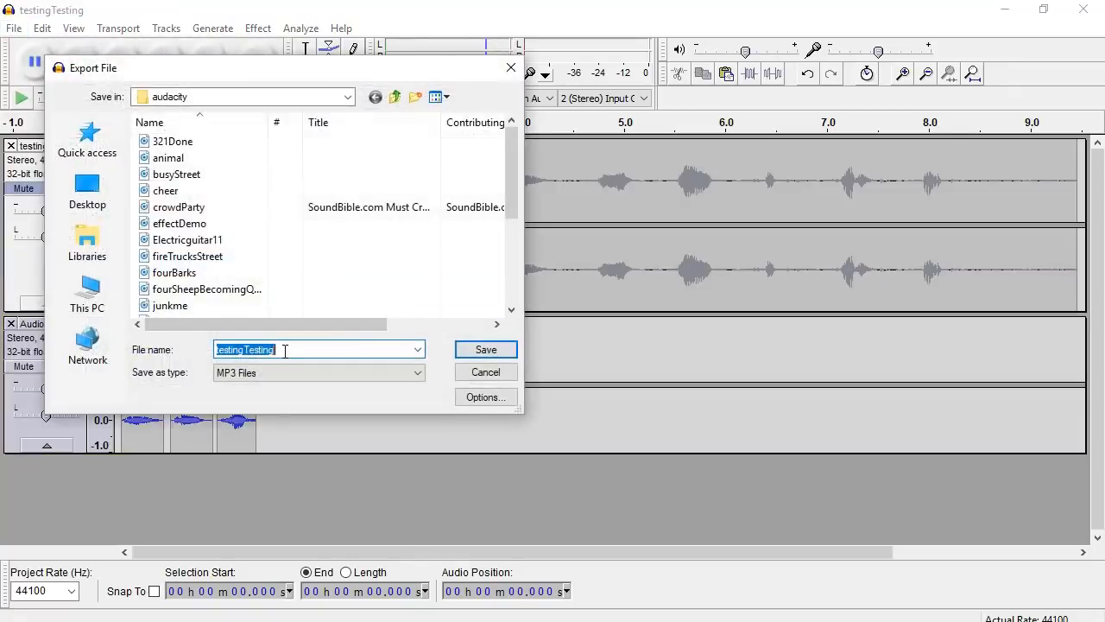
type("threeTwoOne")
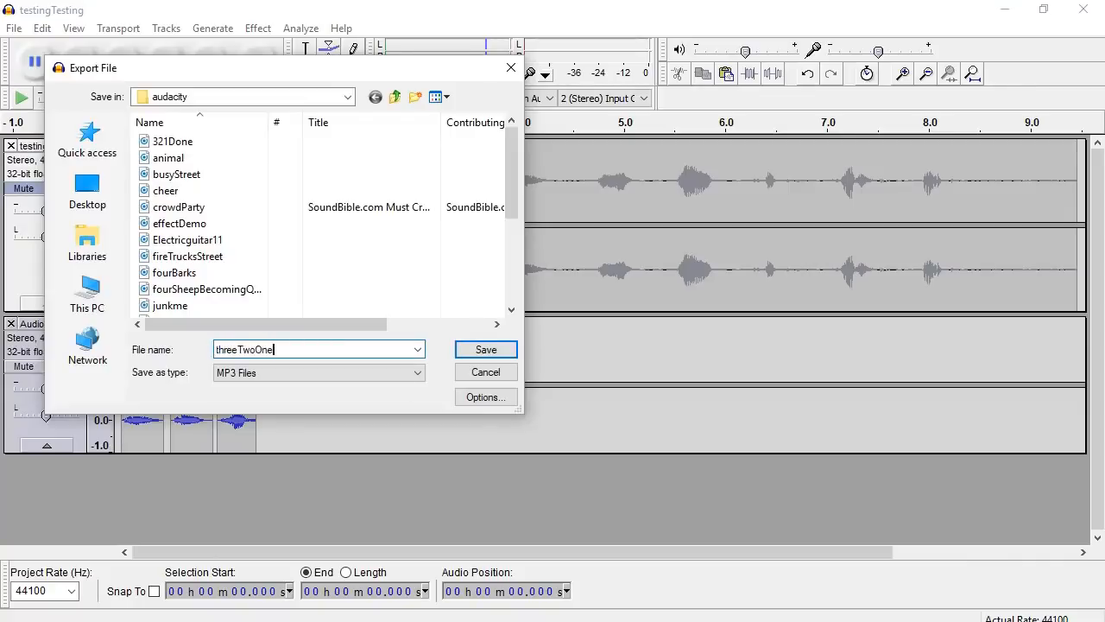
left_click(483, 351)
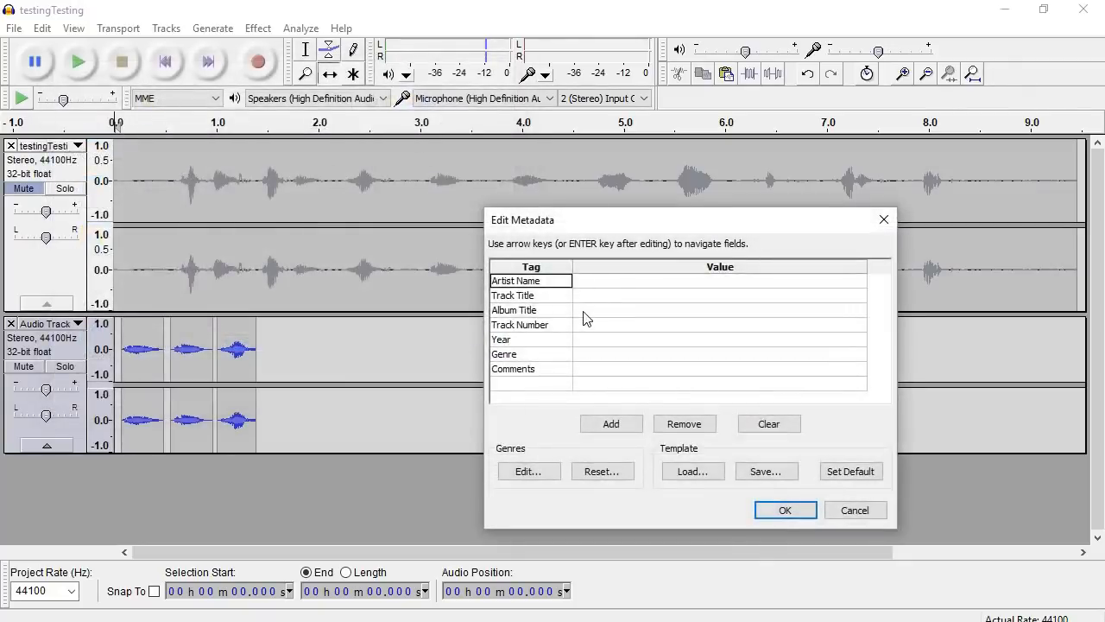
left_click(784, 512)
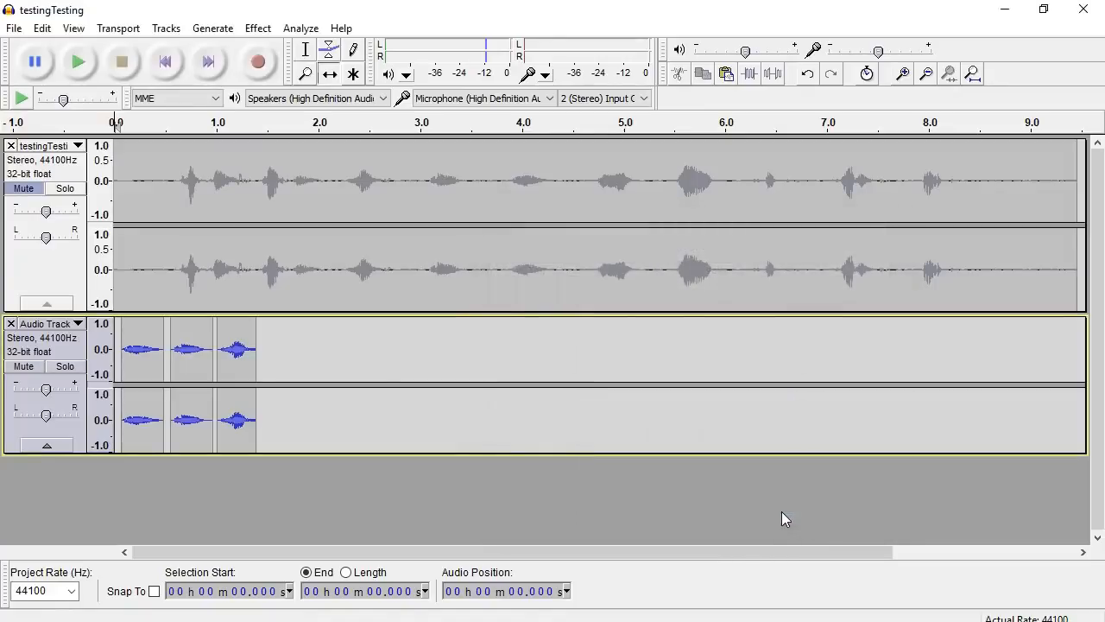
Switch to File Explorer and open the audacity folder inside AppsOnline.
mouse_move(562, 613)
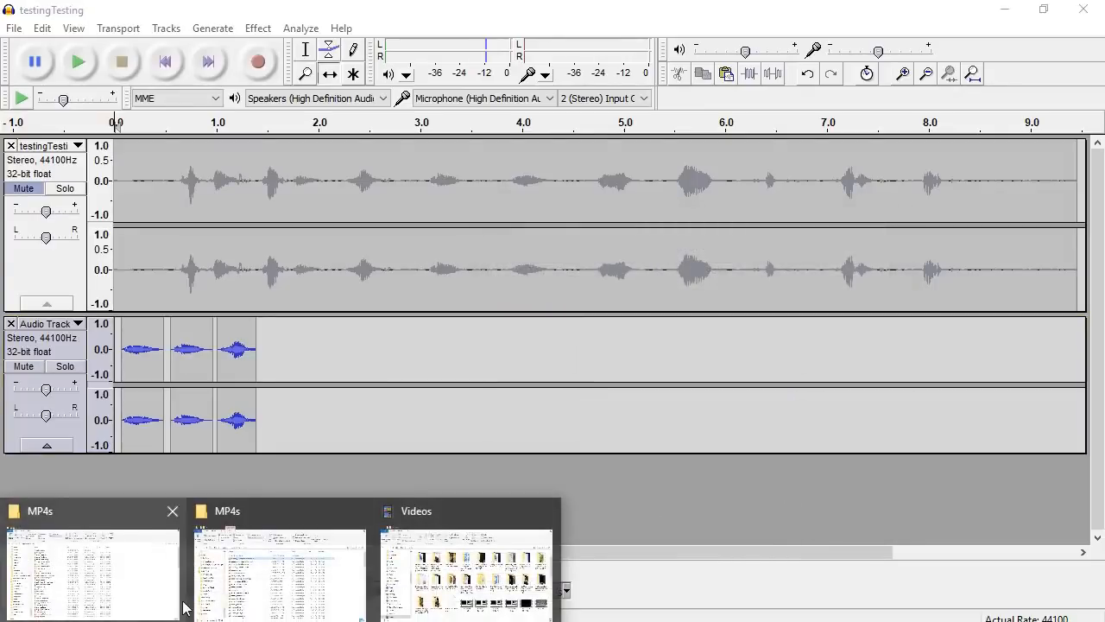
left_click(182, 595)
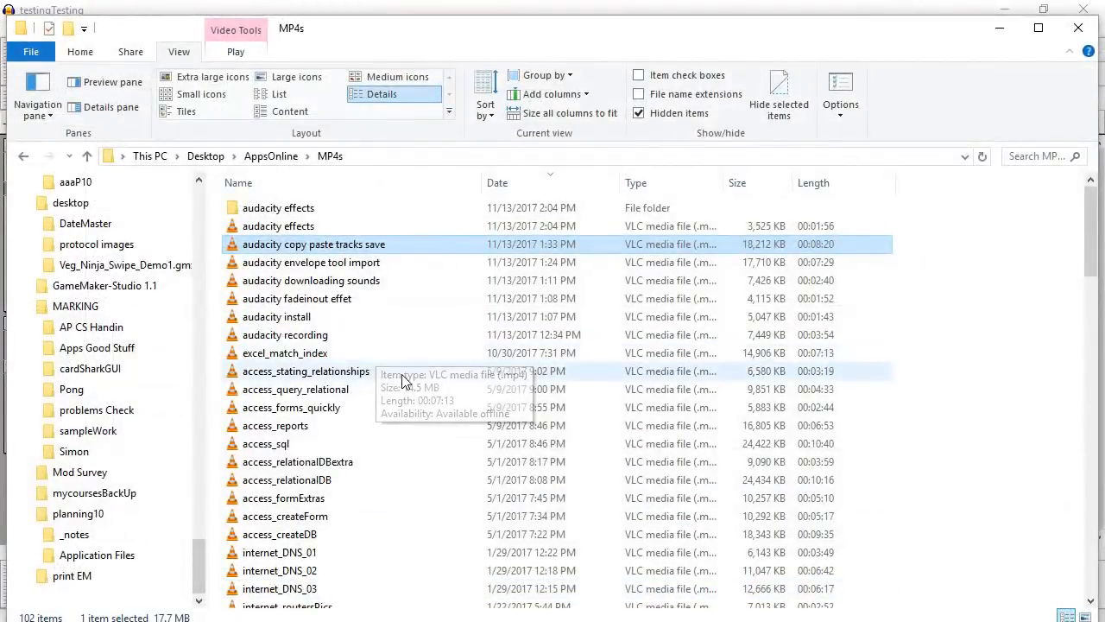
left_click(265, 164)
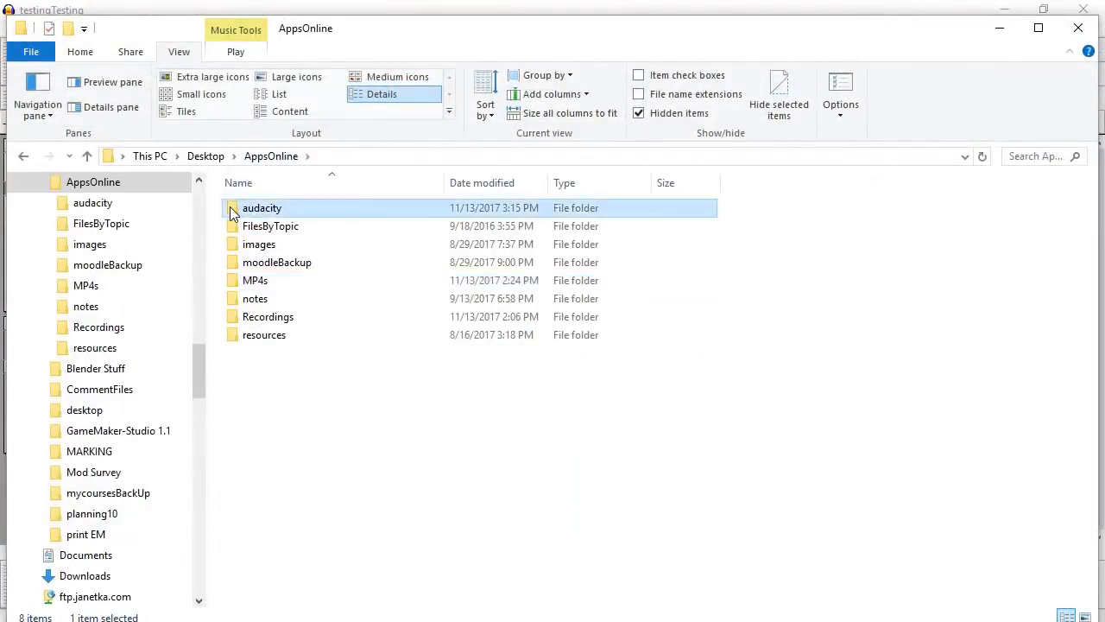
double_click(263, 208)
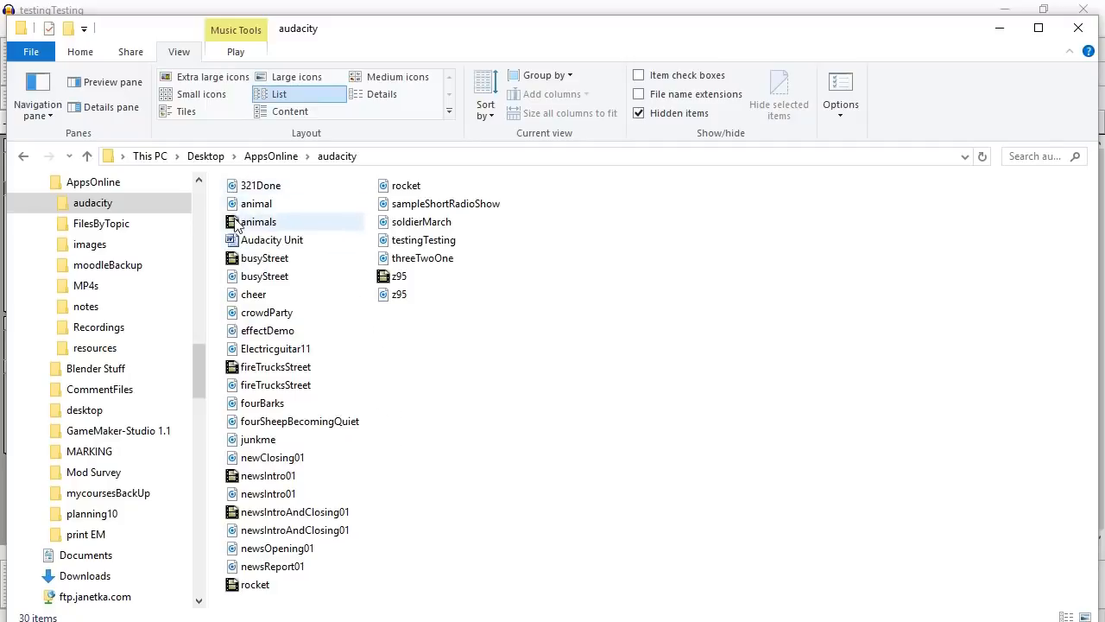
Play the exported threeTwoOne file in the default music player, close the player, and return to the Audacity project.
left_click(386, 259)
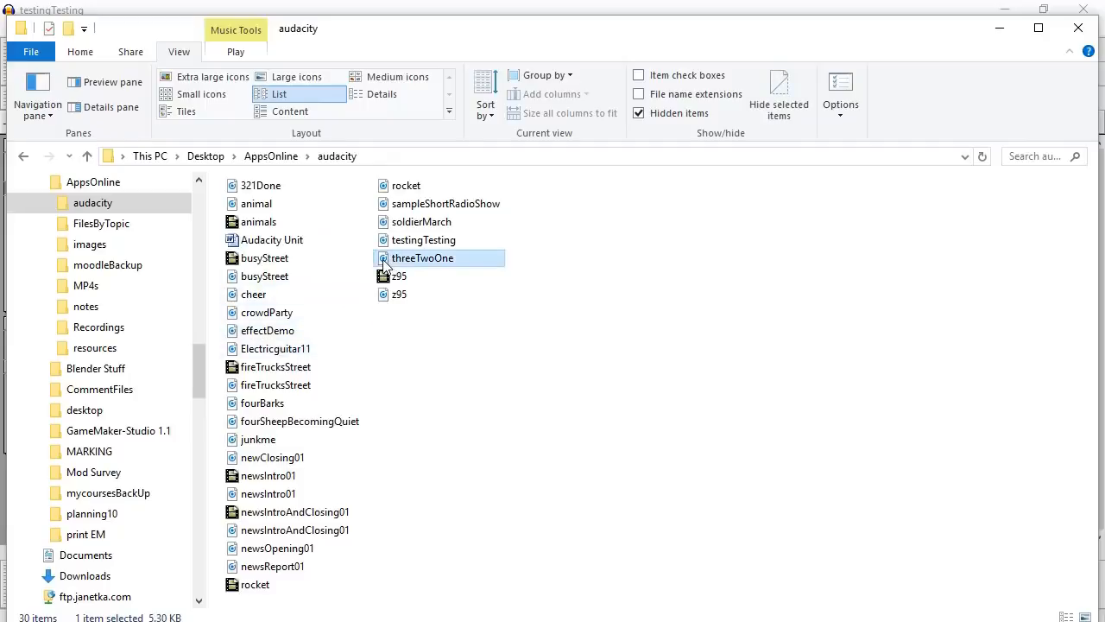
double_click(385, 261)
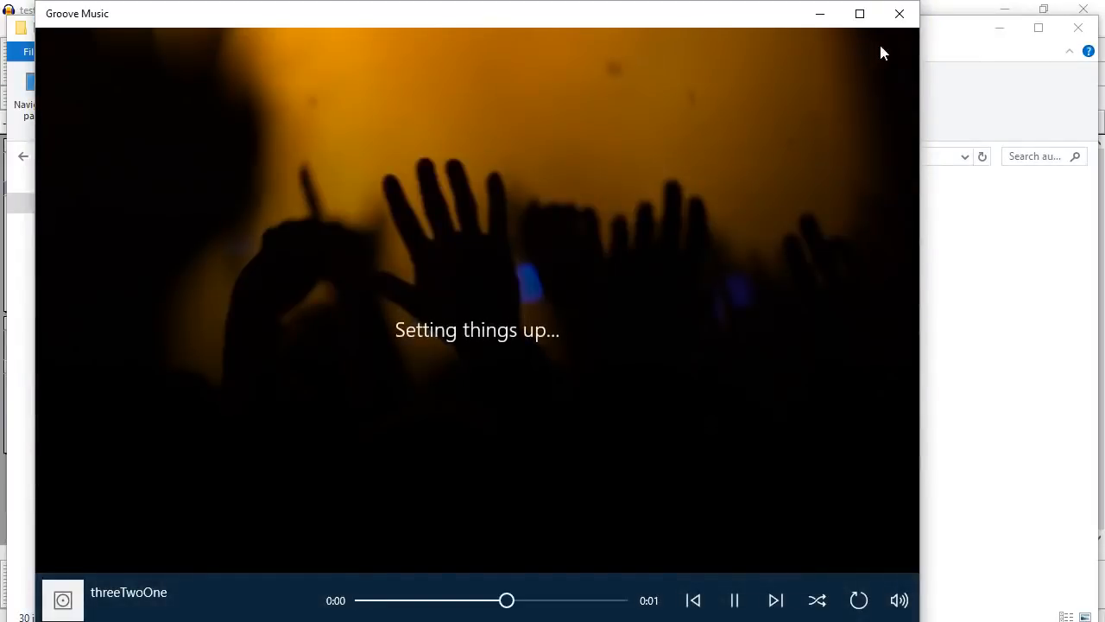
left_click(897, 15)
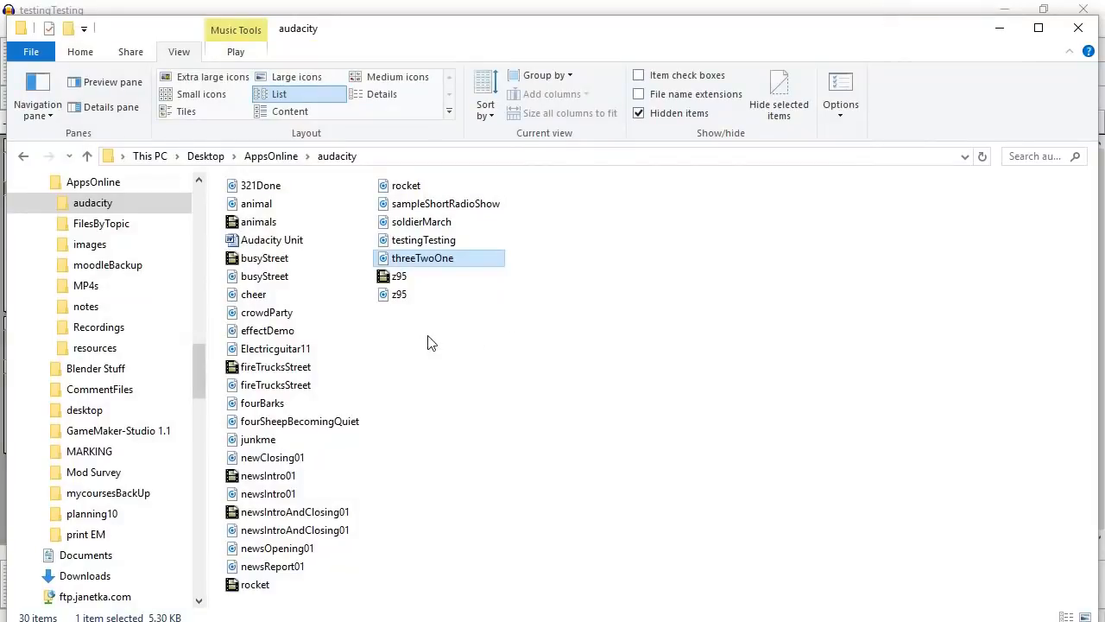
left_click(715, 621)
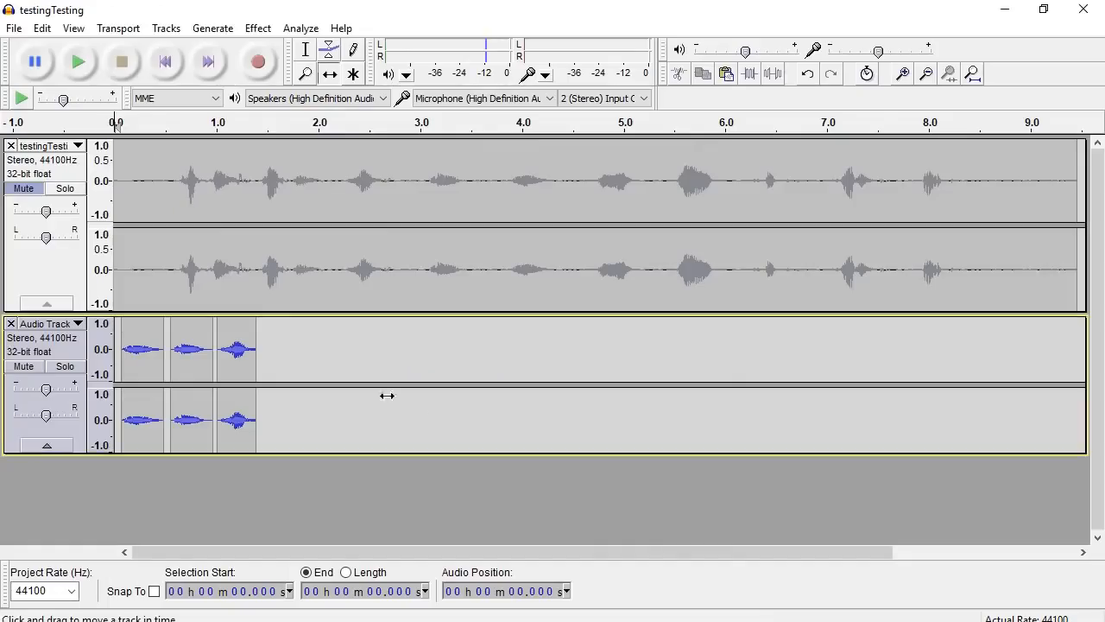